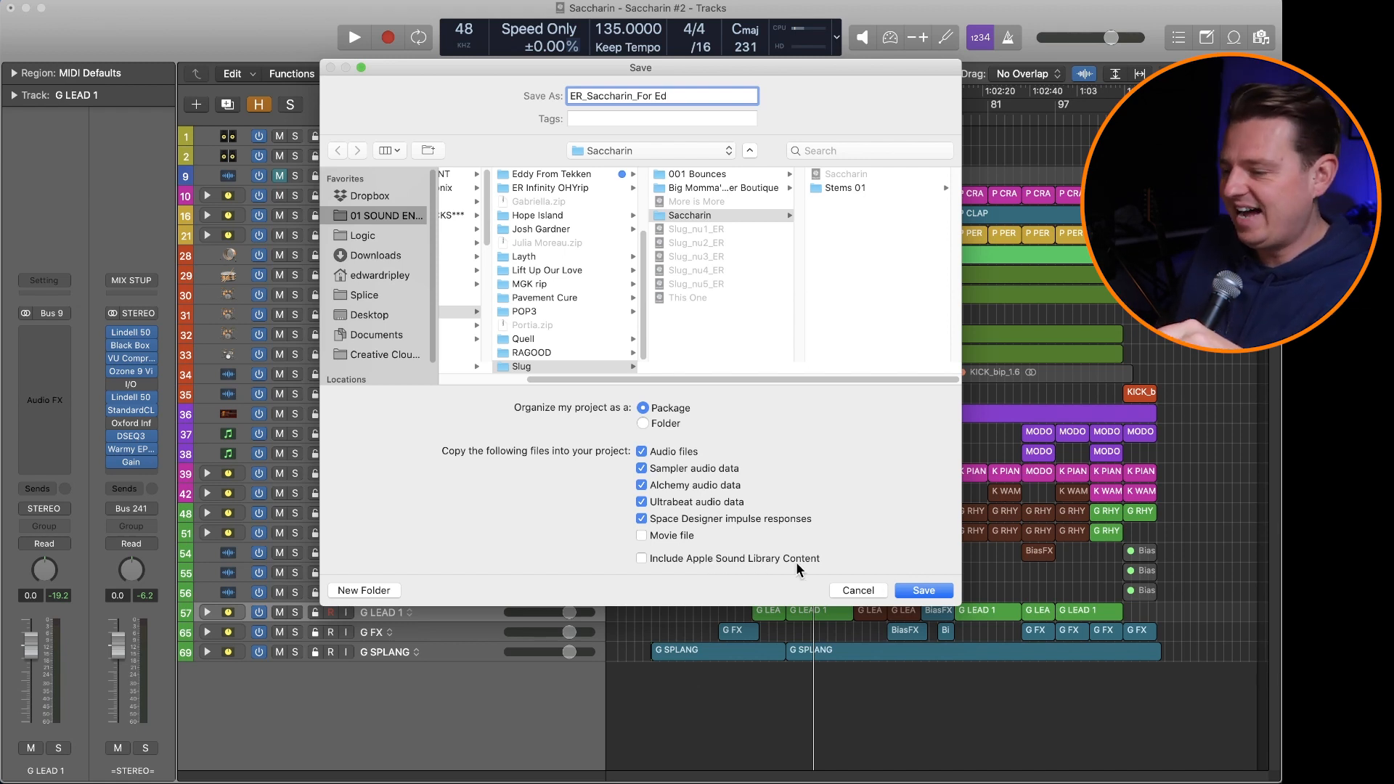
Step: Save the project as the package "ER_Saccharin_For Ed" in the Saccharin folder, copying in the audio, sampler, Alchemy, Ultrabeat and Space Designer files
click(920, 589)
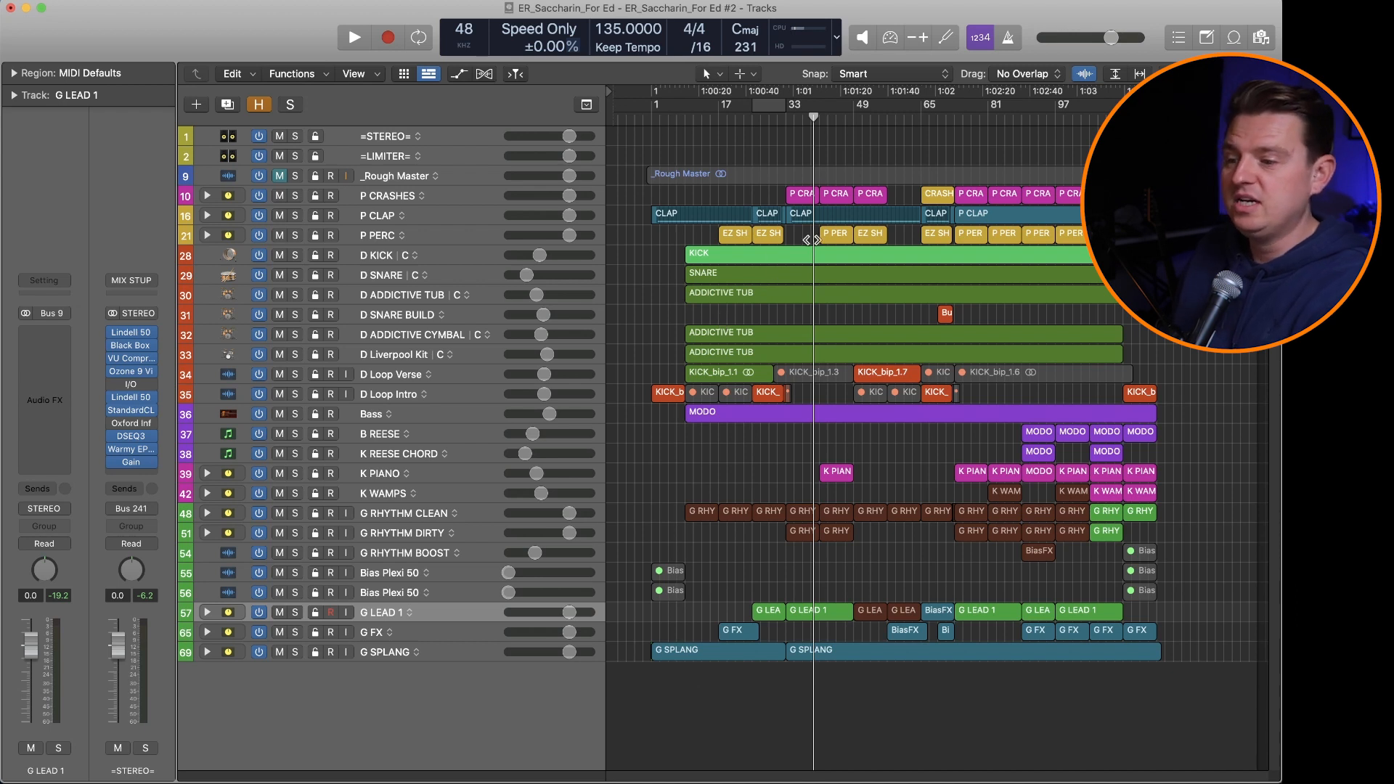
Step: Delete the two Bias Plexi 50 tracks between G RHYTHM BOOST and G LEAD 1, together with their regions
key(super+Down)
key(super+Down)
key(super+Down)
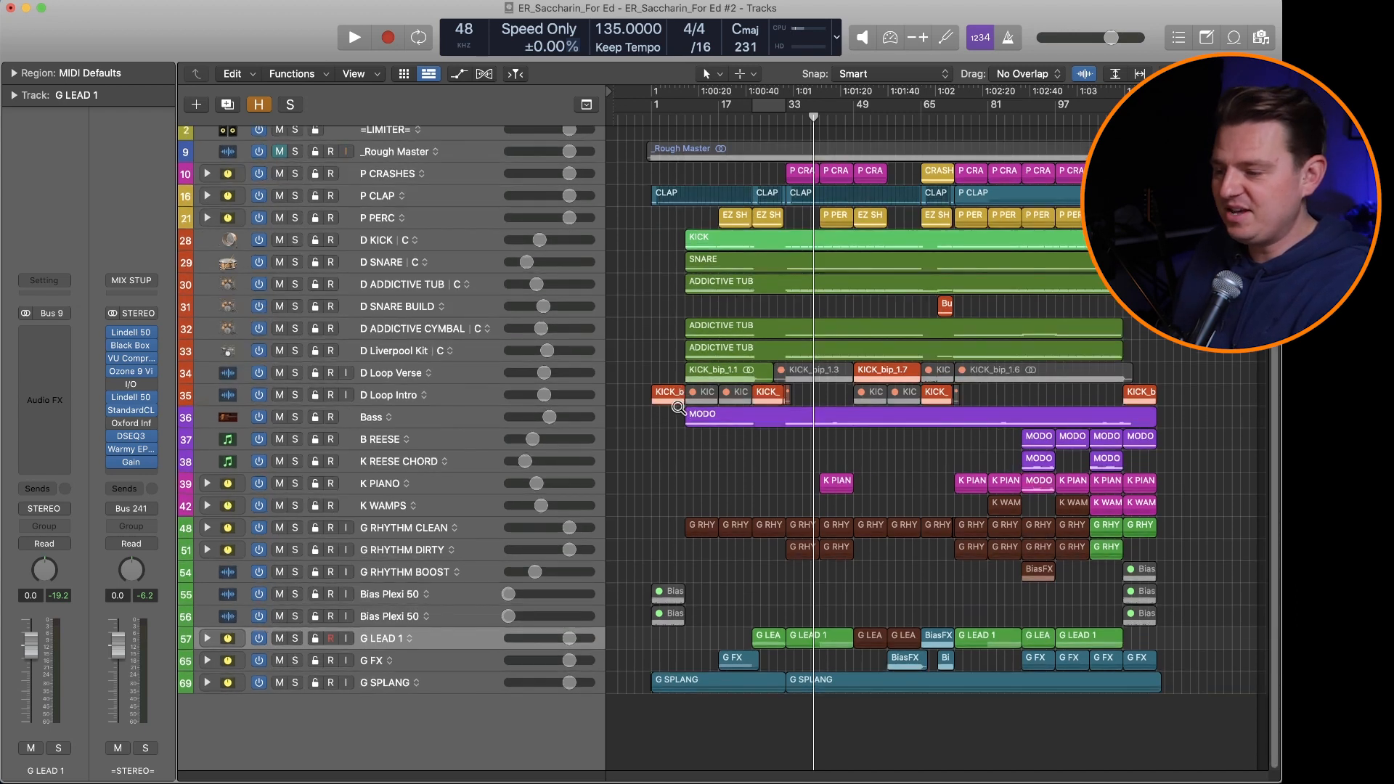
key(super+Down)
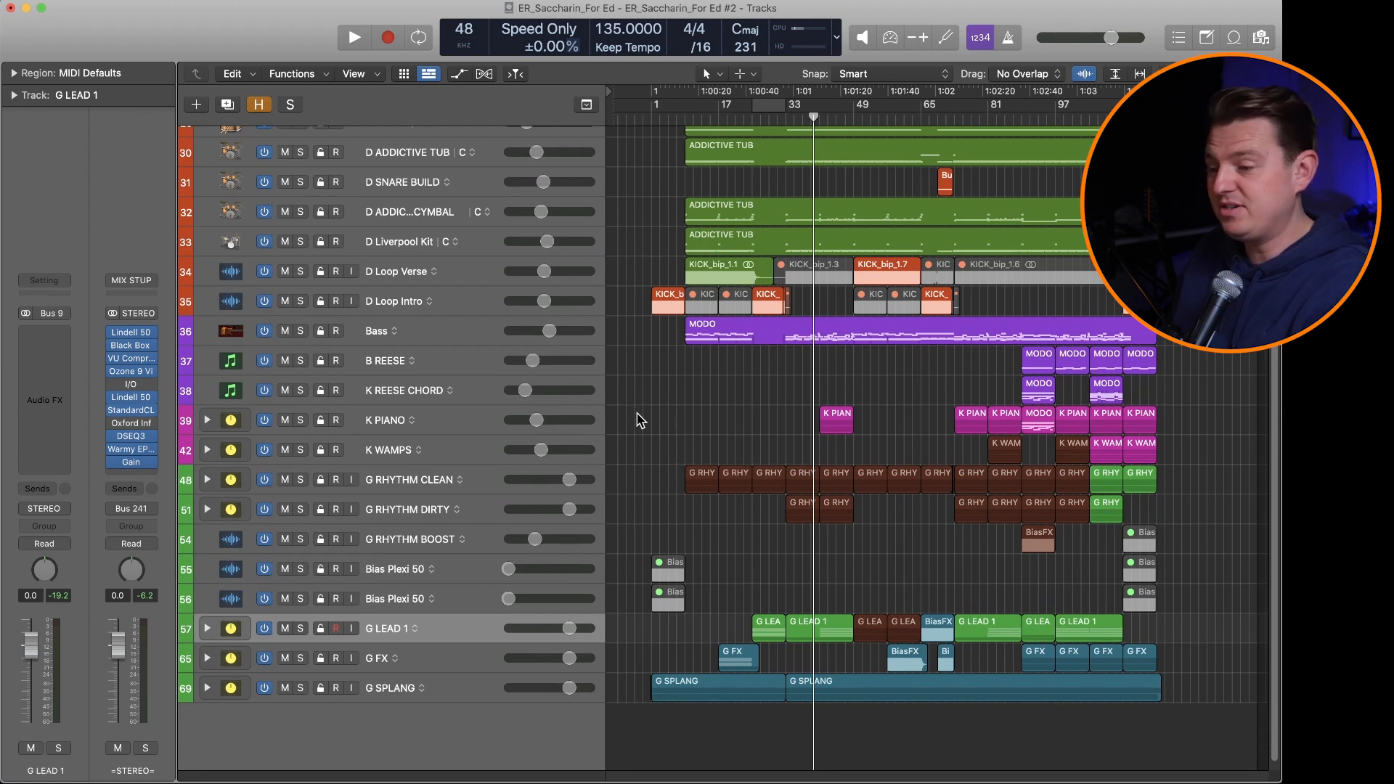
scroll(639, 421, up, 5)
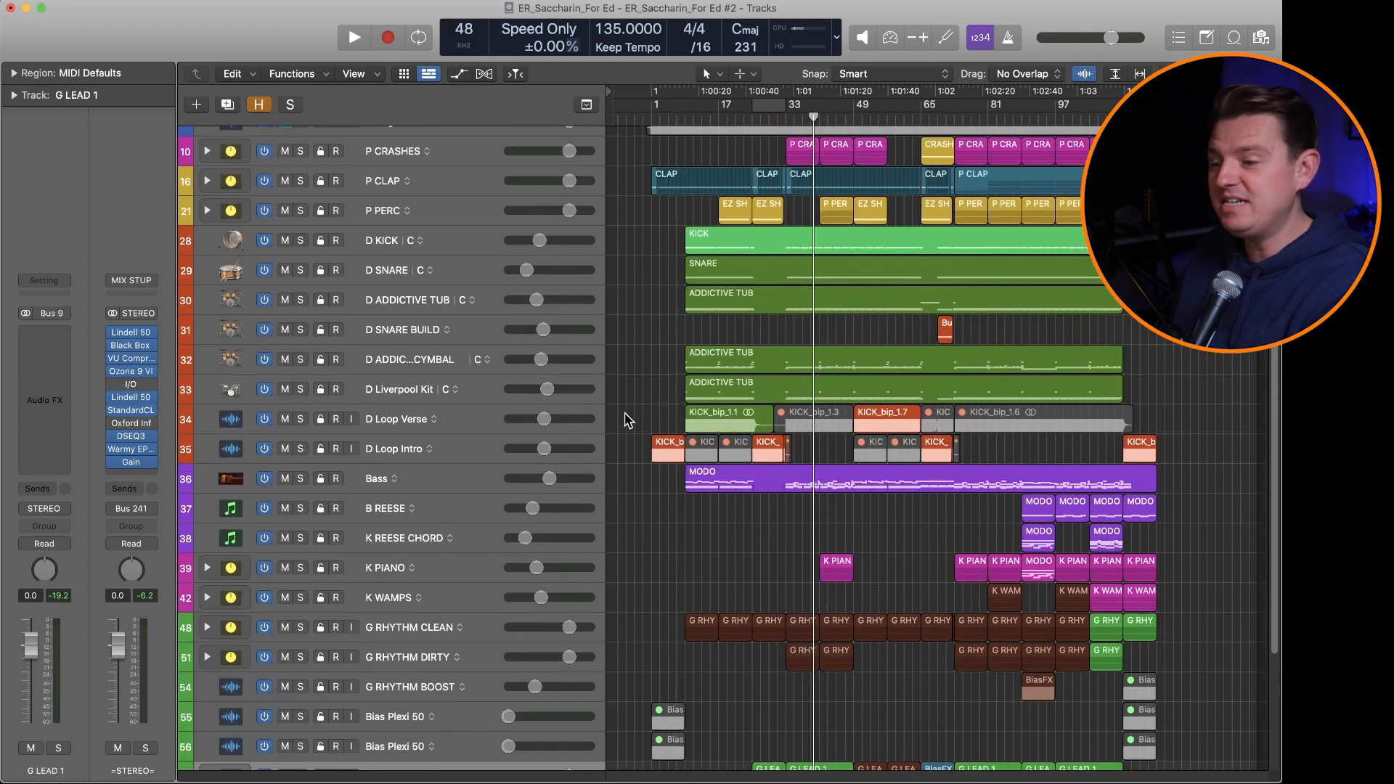
scroll(628, 421, up, 3)
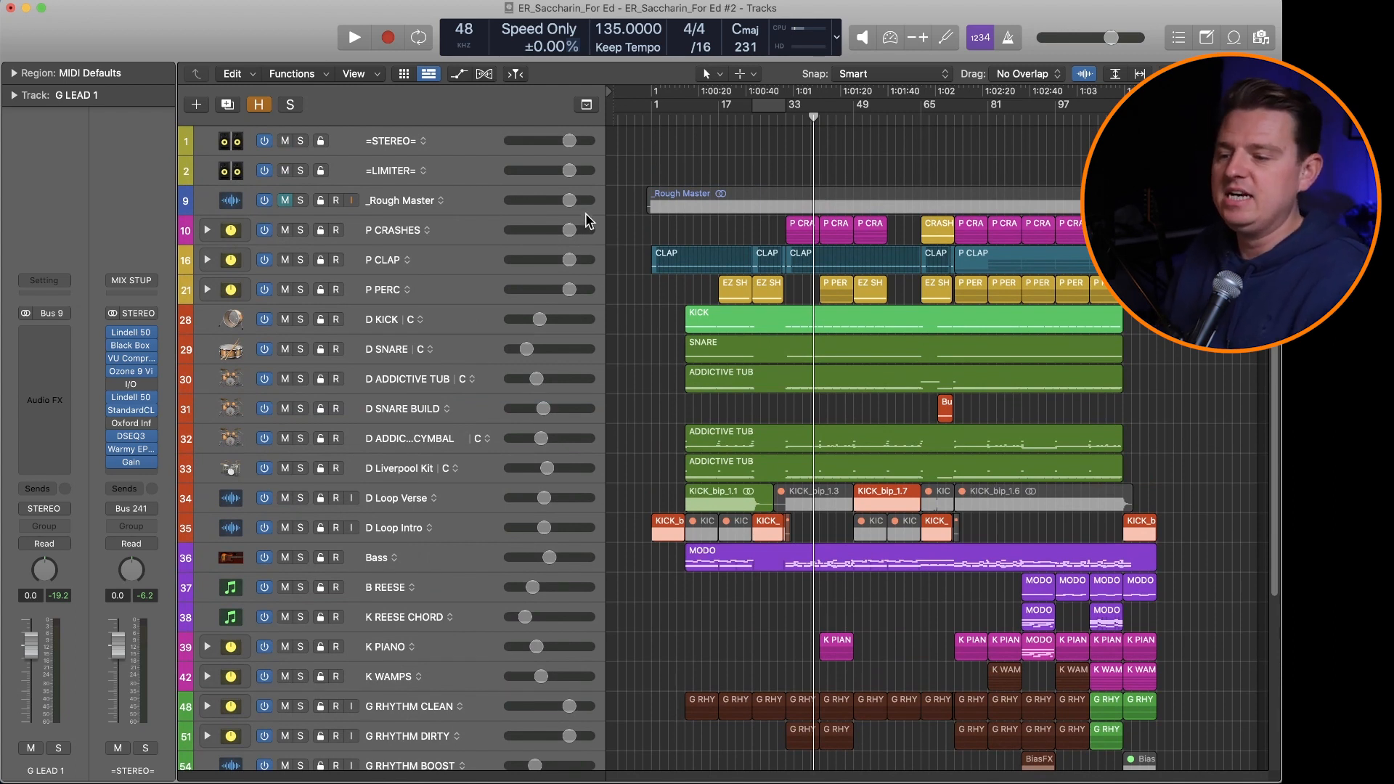
scroll(535, 269, down, 5)
scroll(535, 269, down, 2)
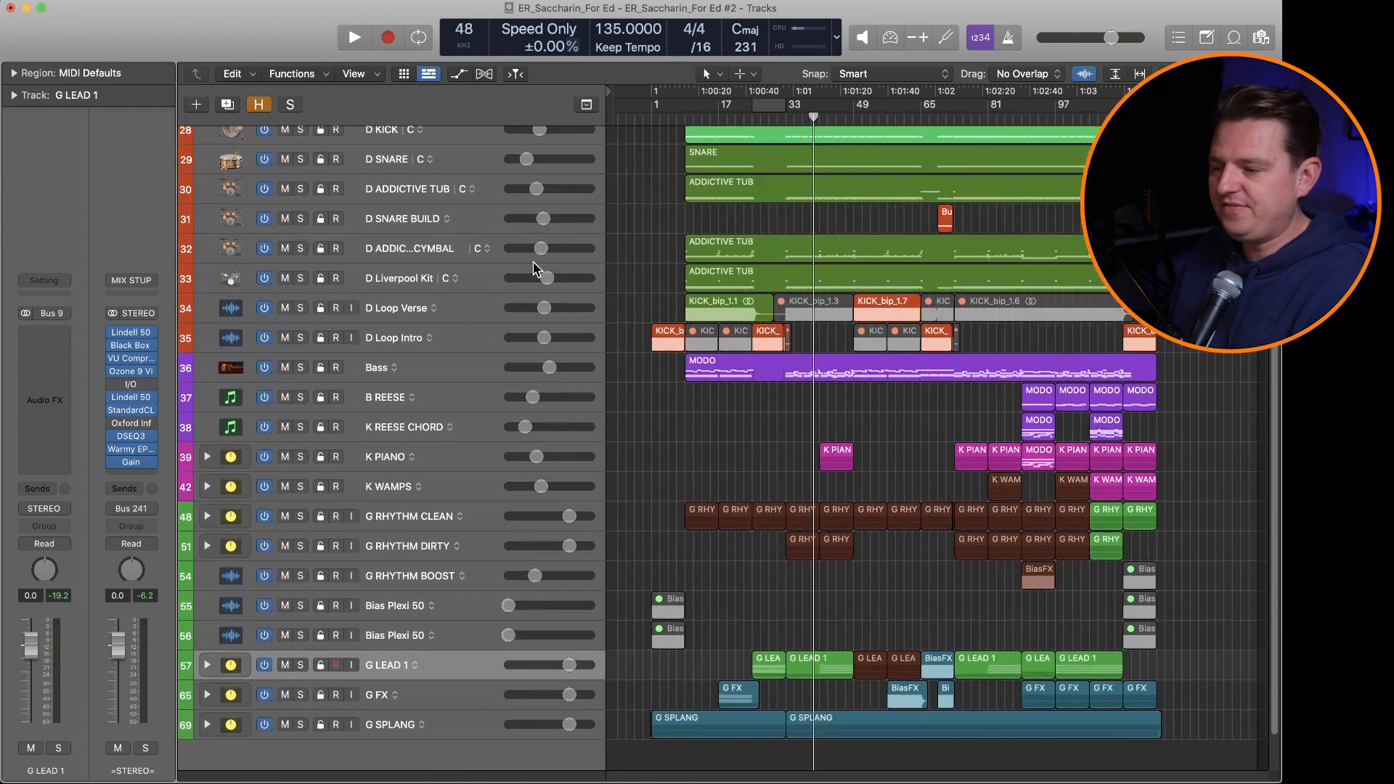
click(407, 611)
shift+click(421, 639)
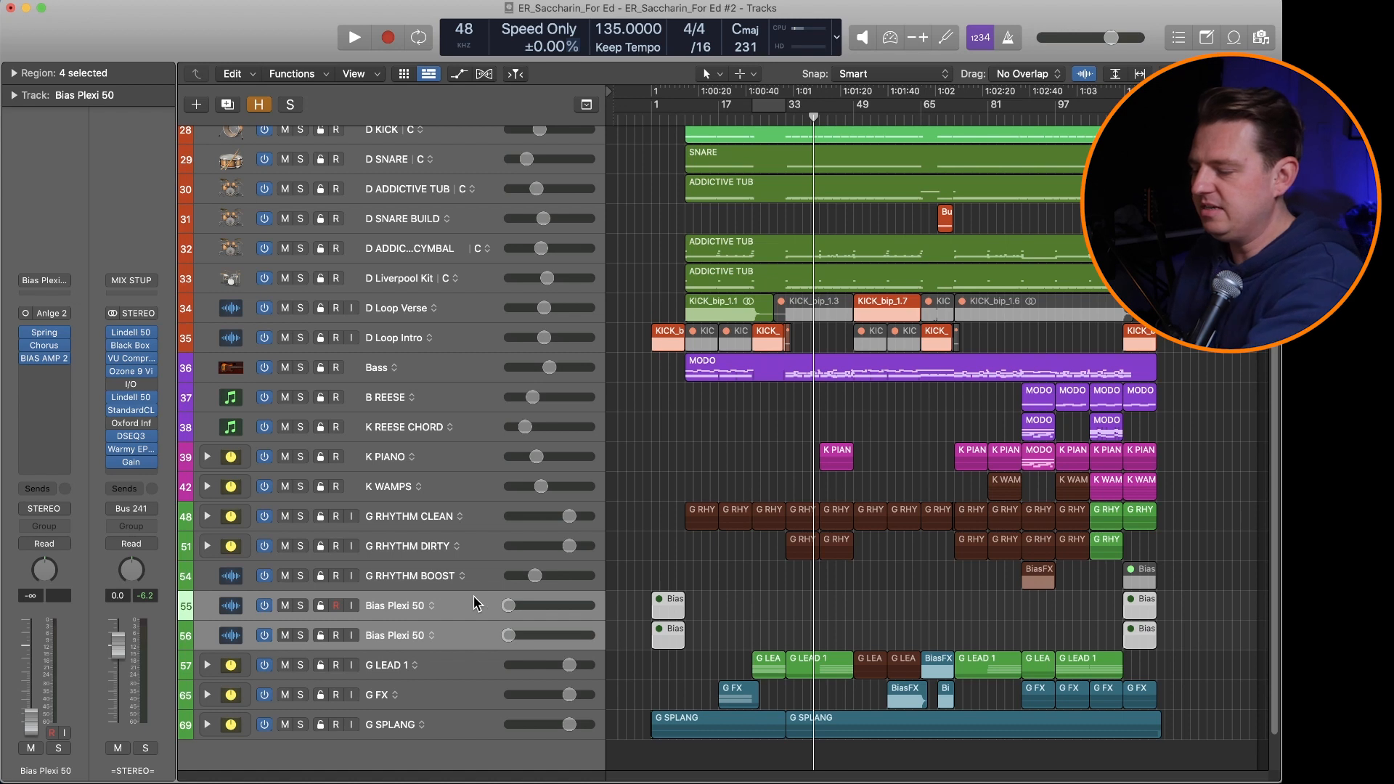
key(BackSpace)
key(BackSpace)
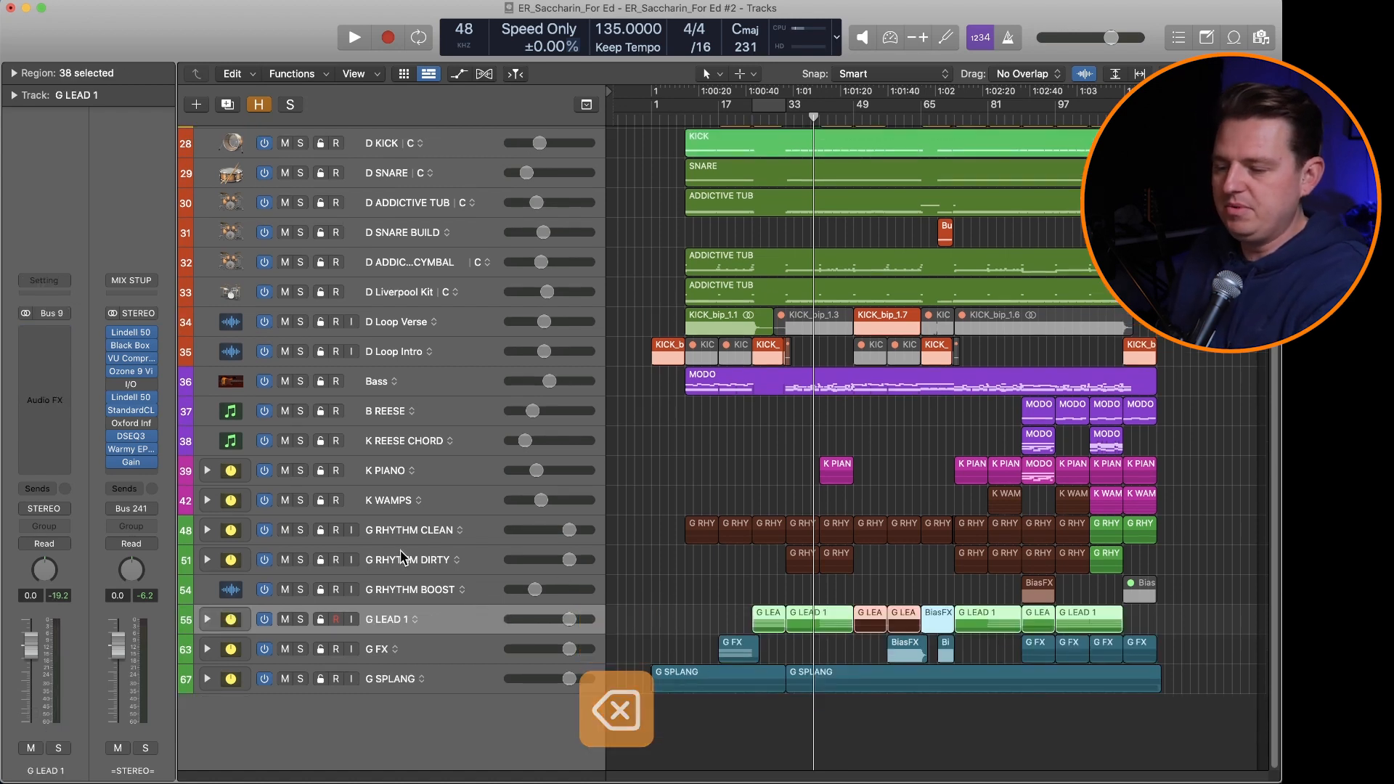
Step: Expand the G LEAD 1 track stack and examine its subtracks and their regions for naming
scroll(523, 517, up, 5)
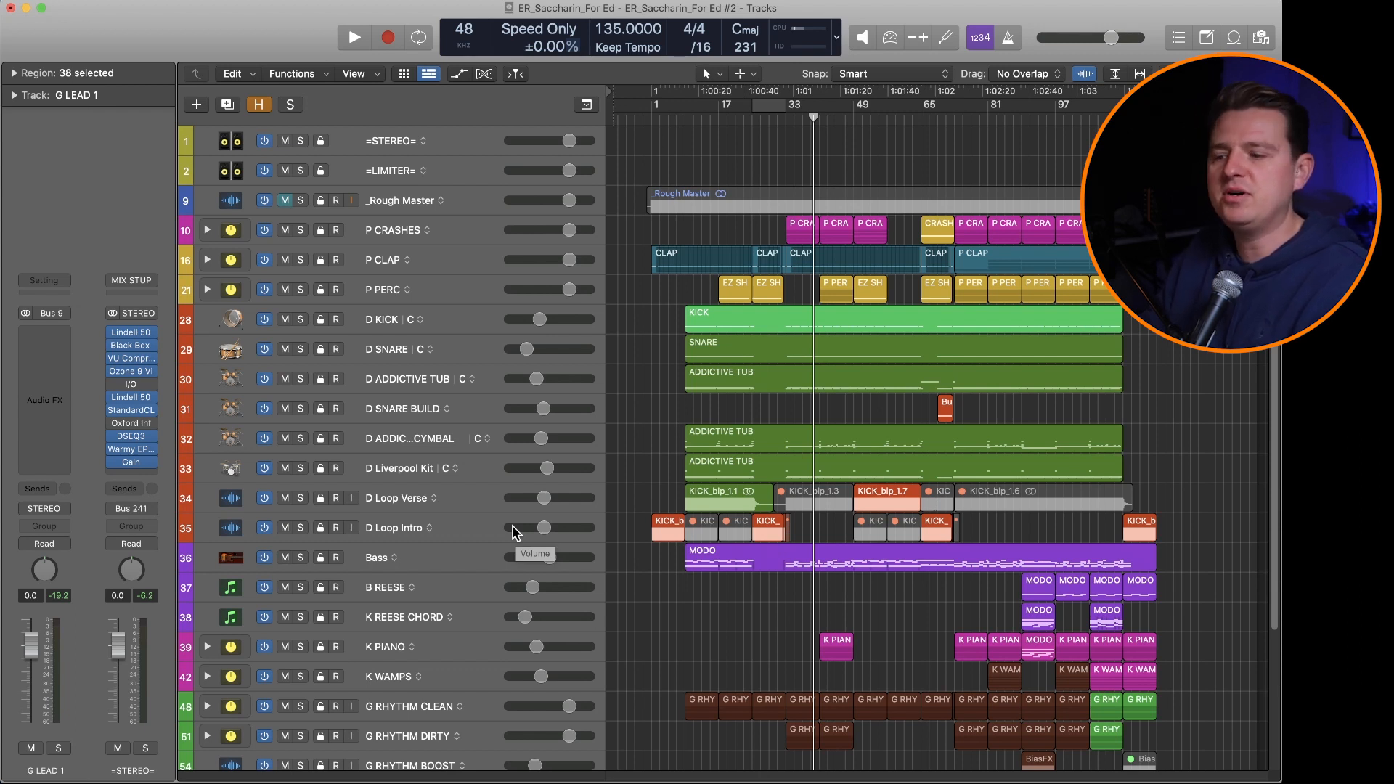
scroll(512, 525, down, 5)
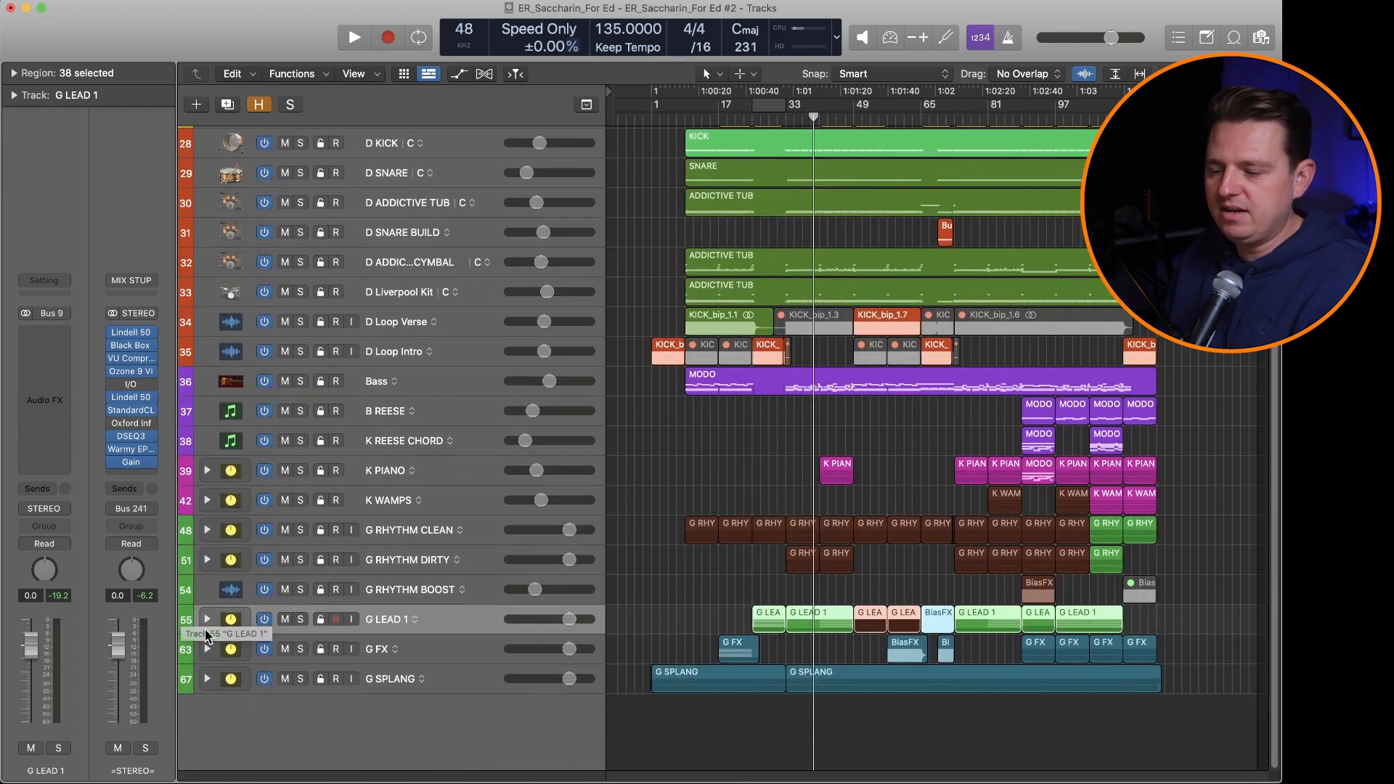
click(208, 619)
scroll(329, 569, down, 5)
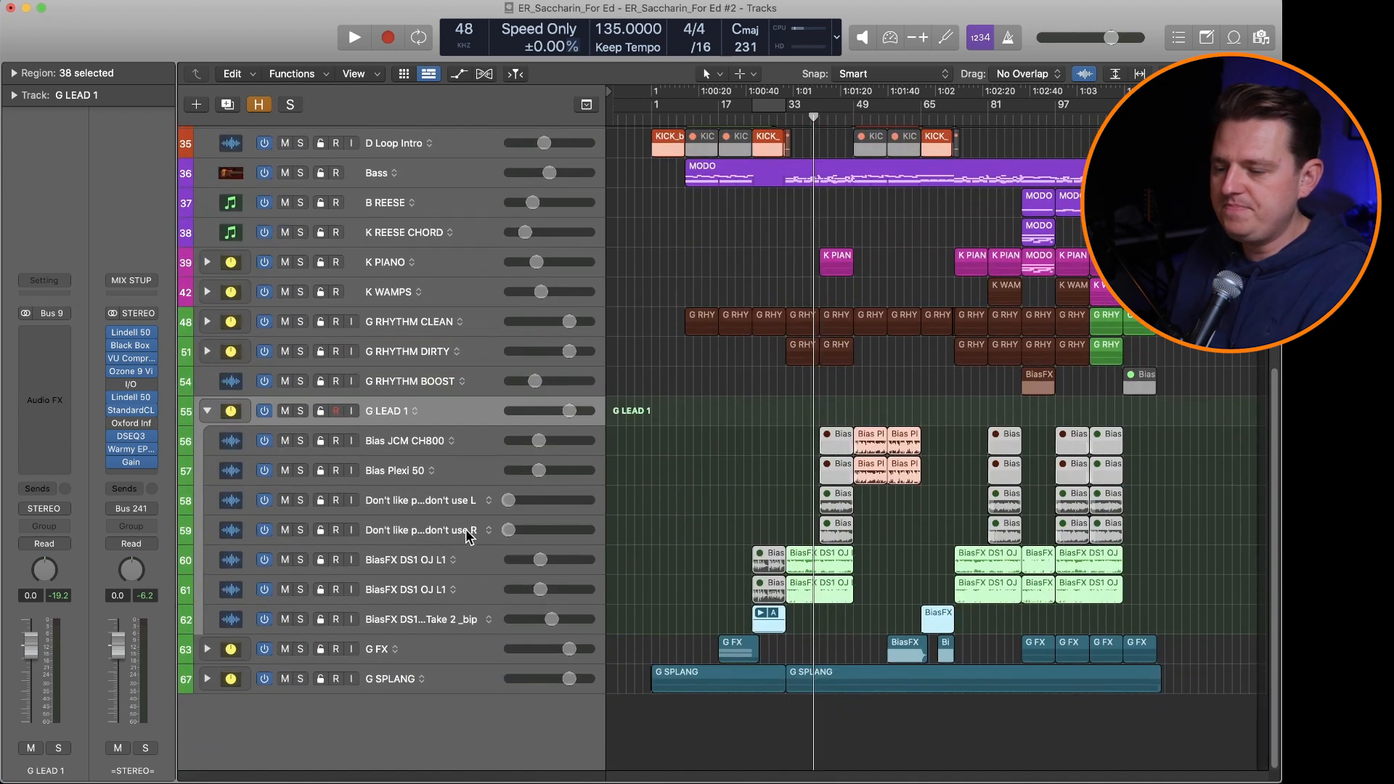
click(434, 513)
key(super+Down)
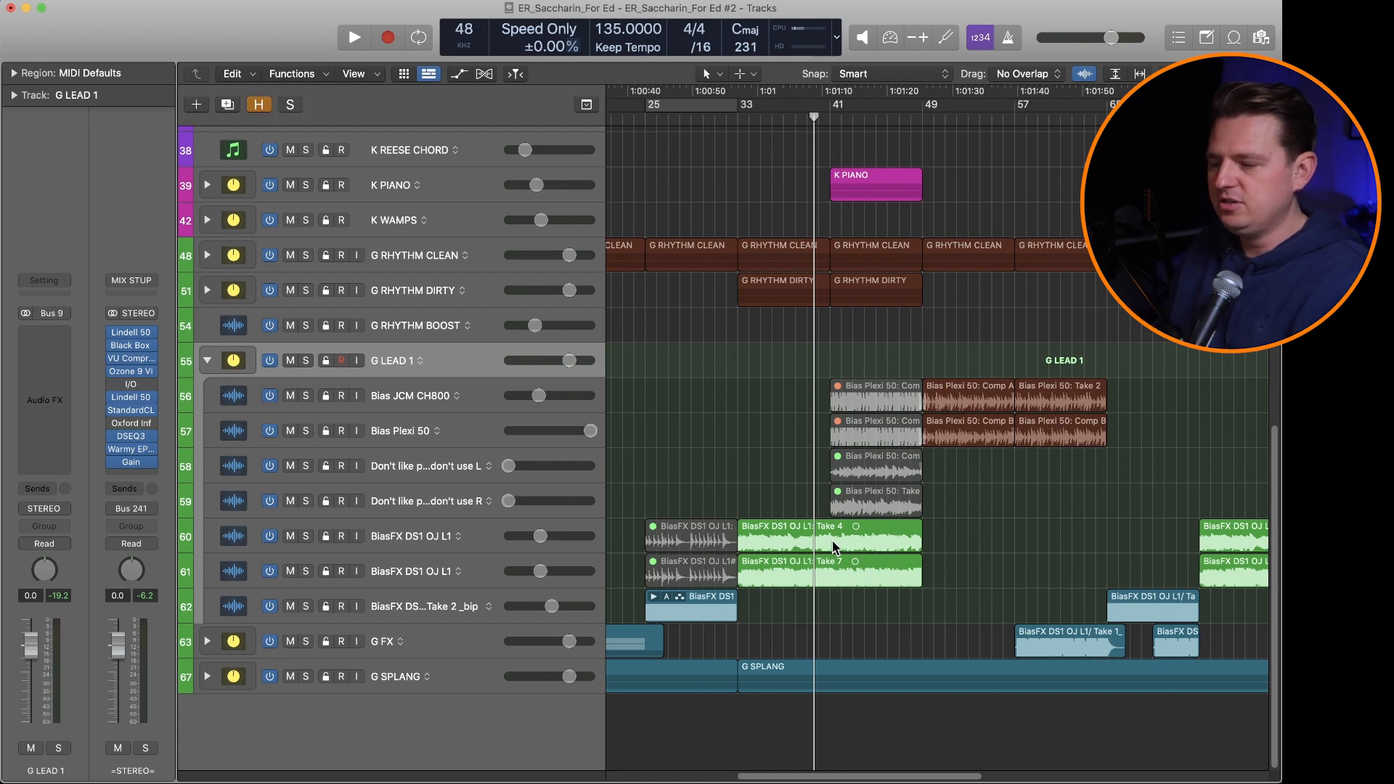
Step: Rename the first BiasFX DS1 OJ L1 track in the G LEAD 1 stack as "G Lead Chorus L"
click(407, 538)
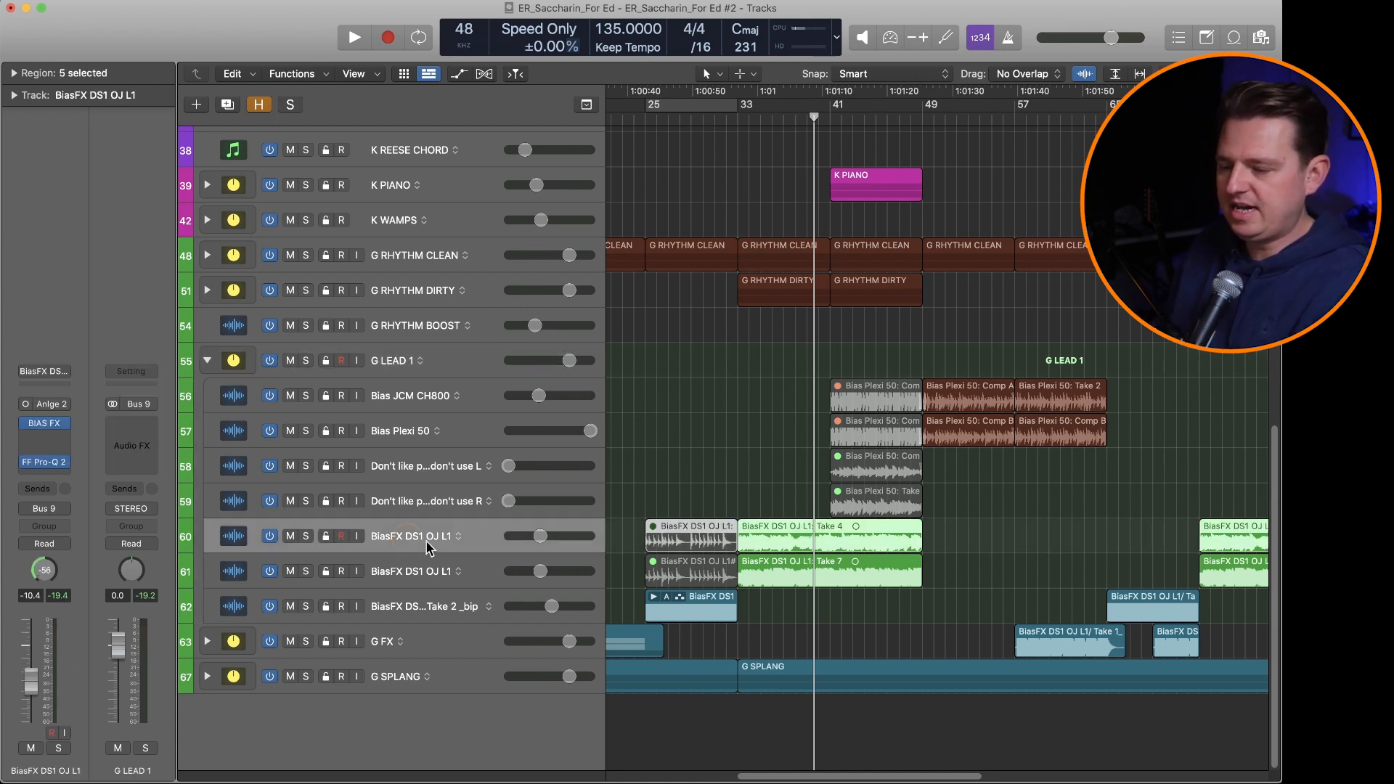
key(shift+Return)
text(G)
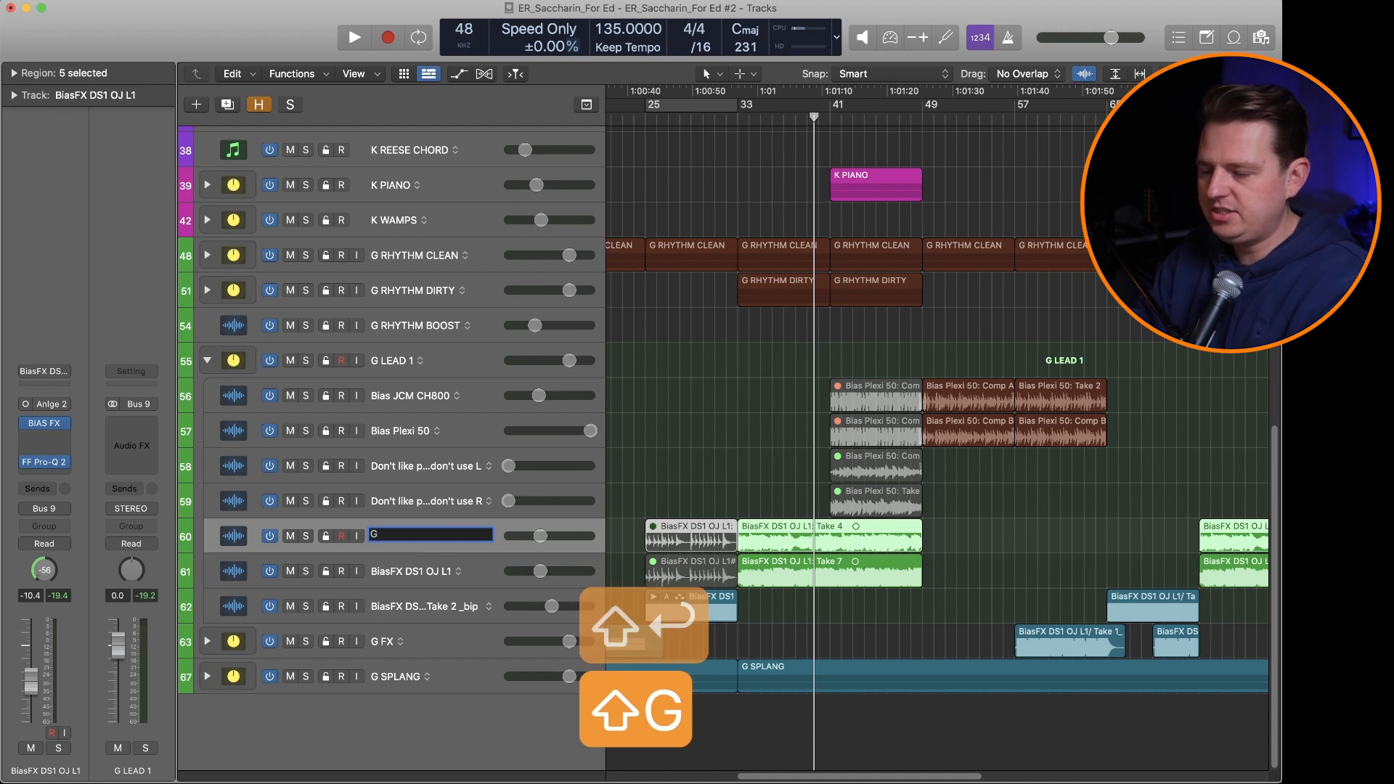
text( Lead C)
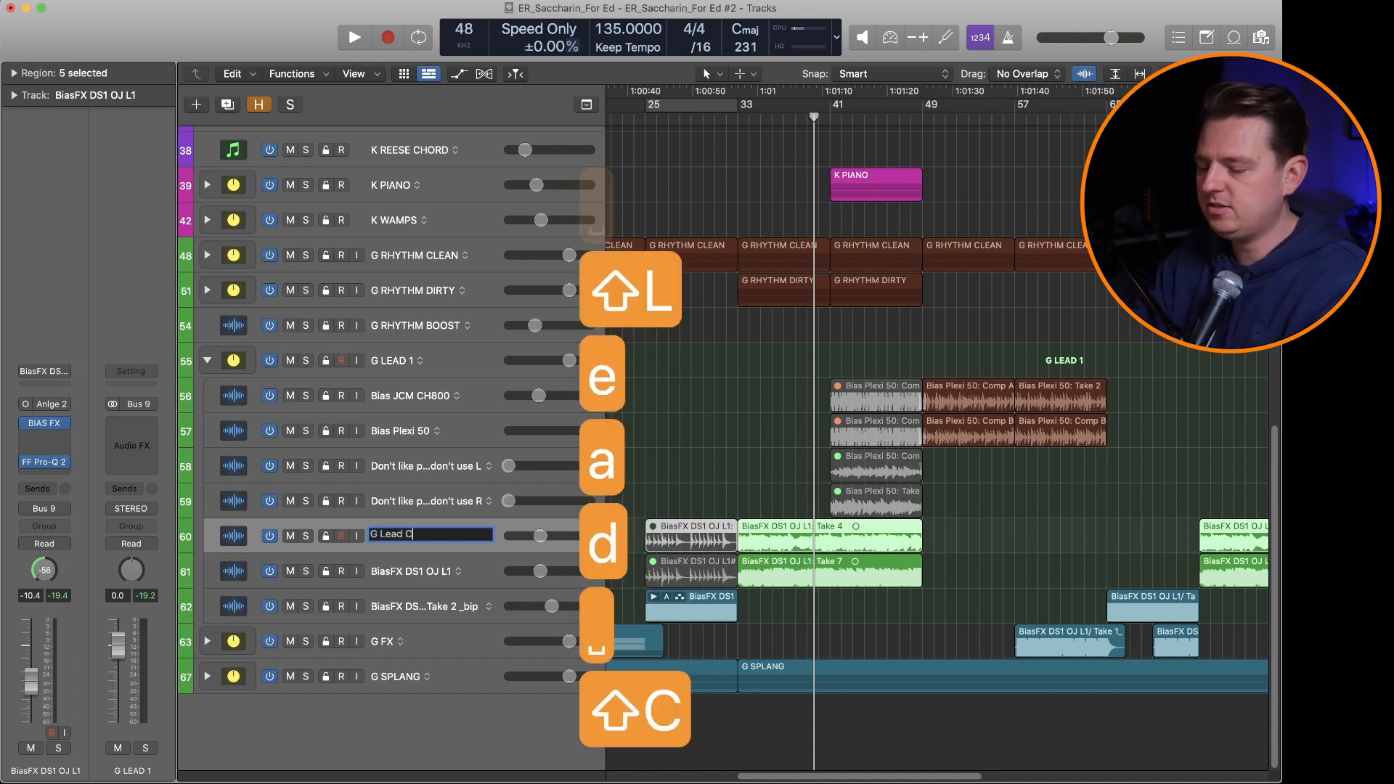
text(horus L)
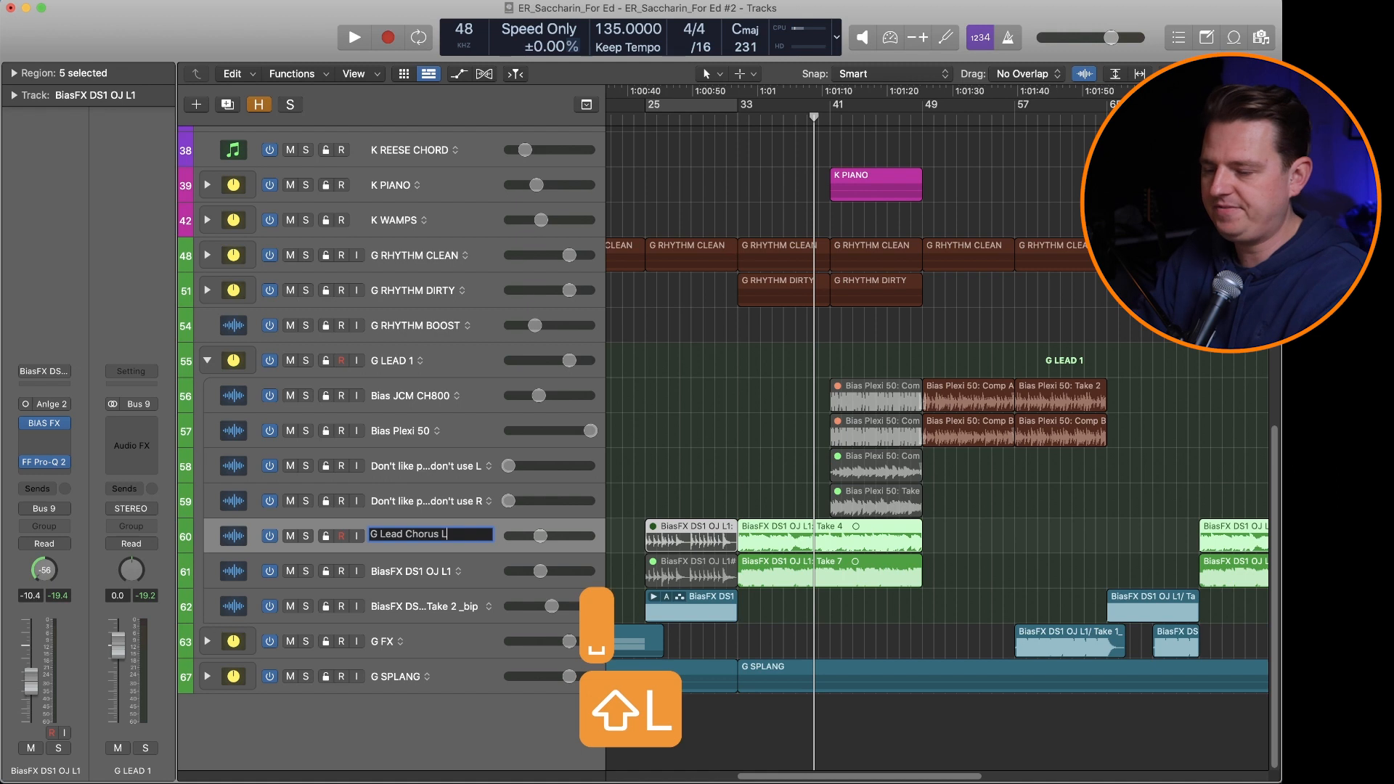
Step: Reuse the copied track name for the second BiasFX DS1 OJ L1 track, renaming it "G Lead Chorus R"
key(super+a)
key(super+c)
key(Tab)
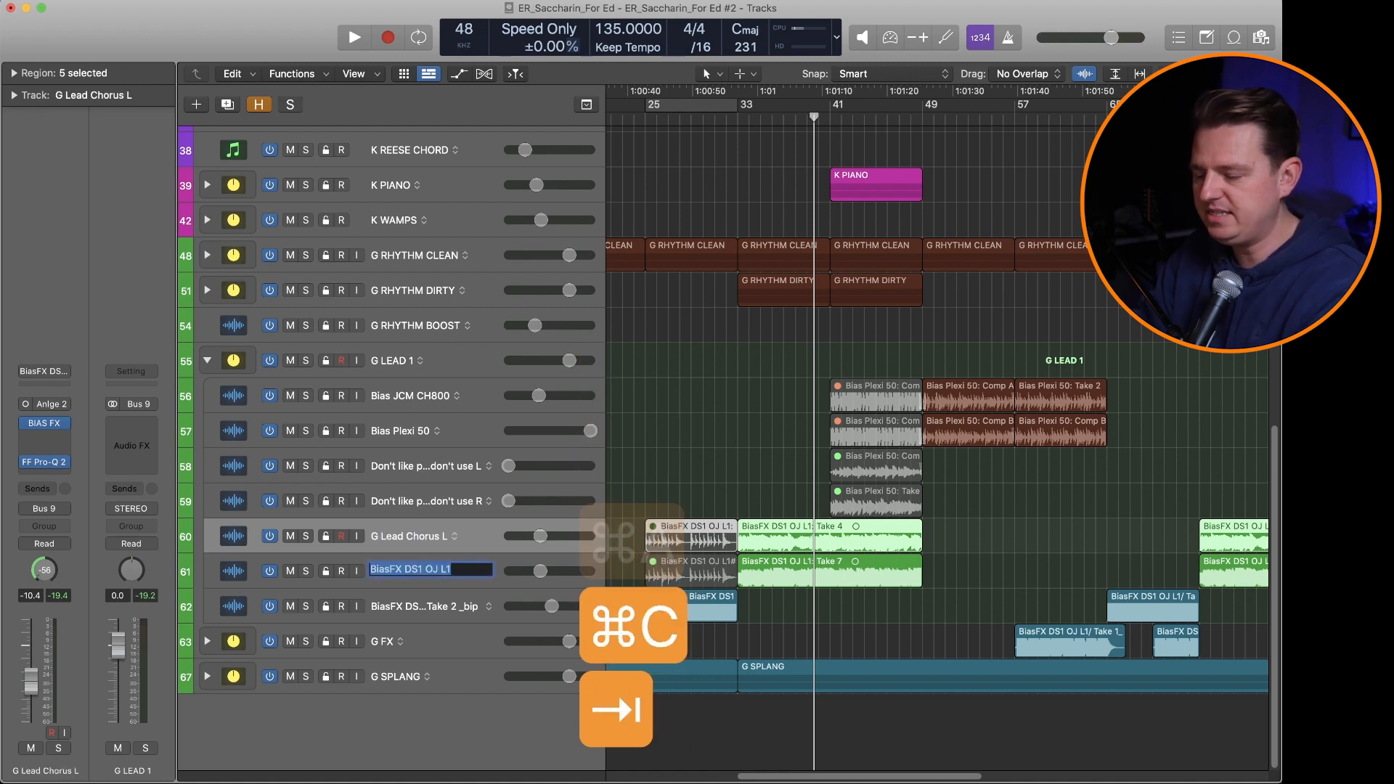
key(super+v)
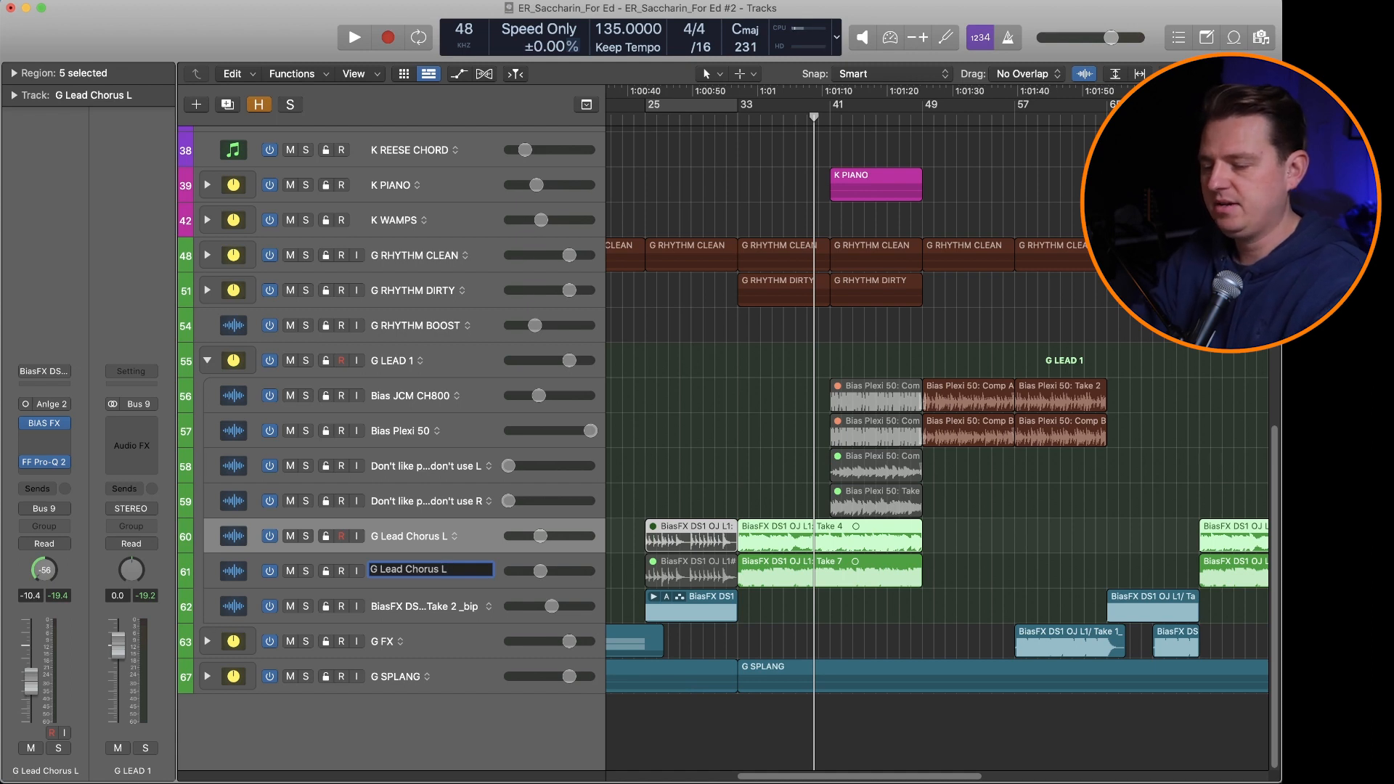
key(BackSpace)
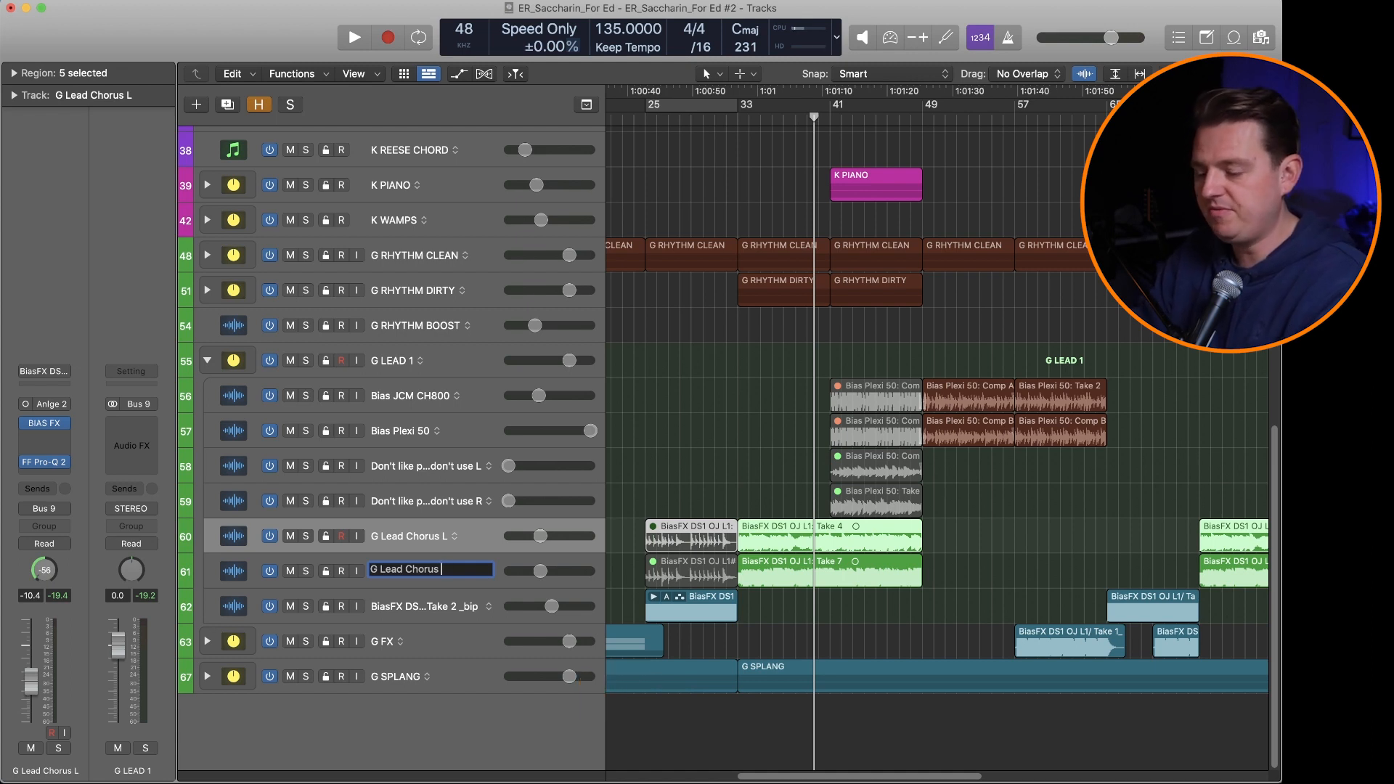
text(R)
key(Return)
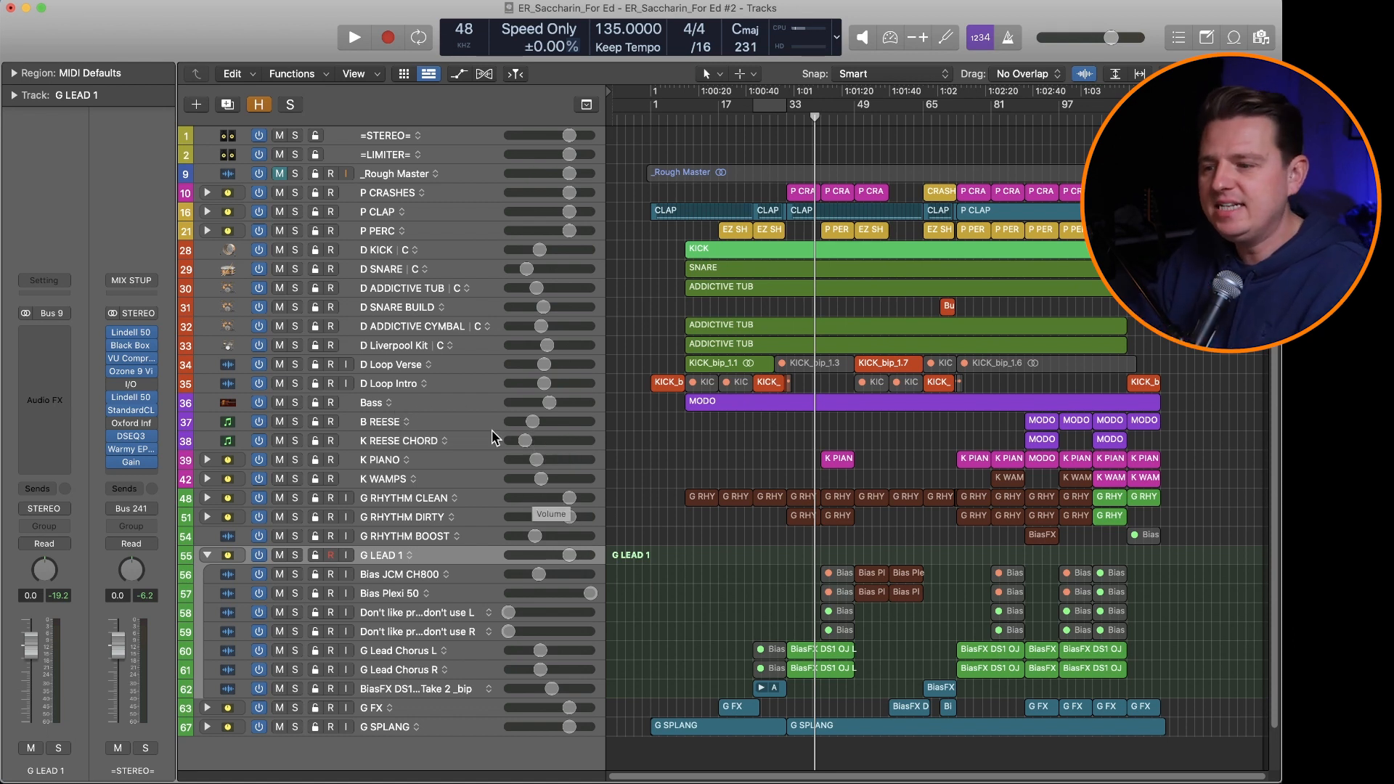
Step: Step through the drum tracks downward from D KICK, return to D KICK and clear the region selection
click(363, 251)
key(Down)
key(Down)
key(Down)
key(Down)
key(Down)
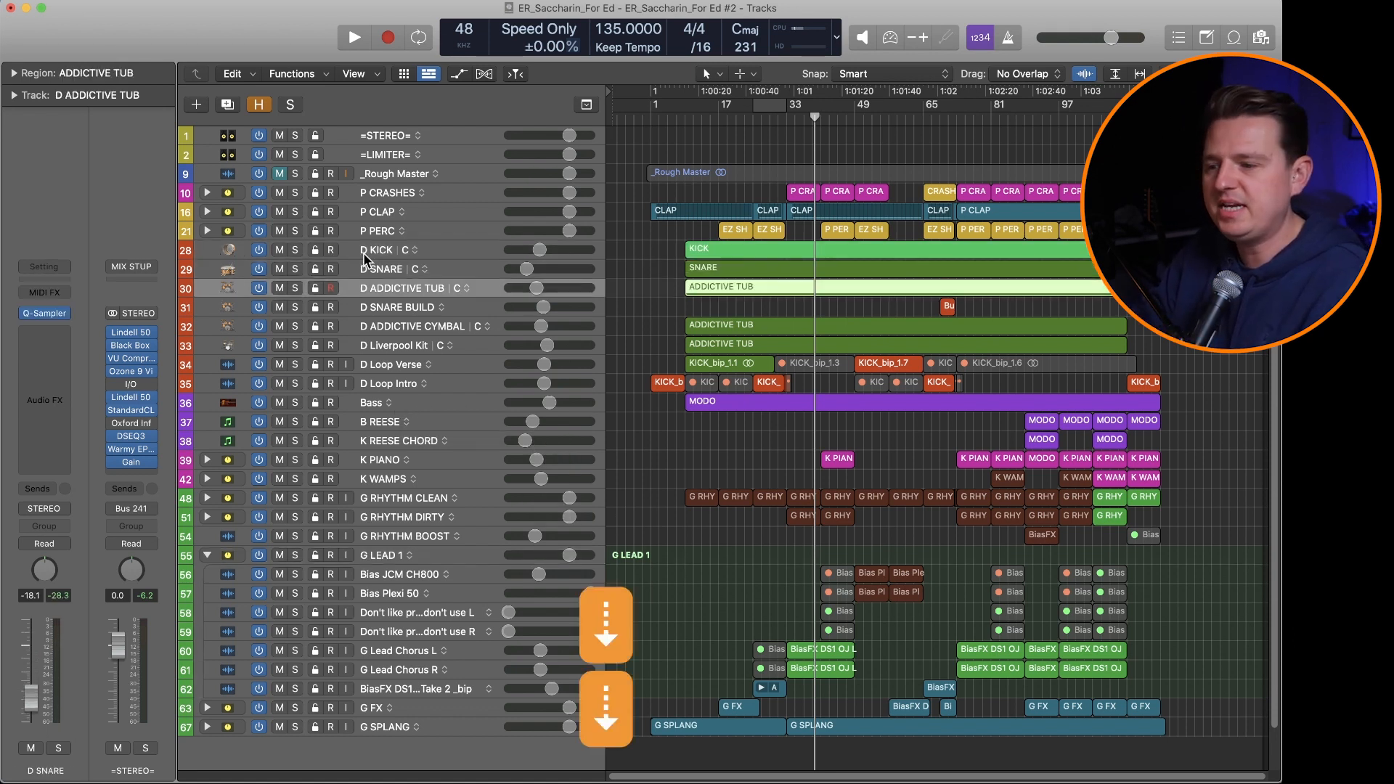
key(Up)
key(Up)
key(Up)
key(Up)
key(Up)
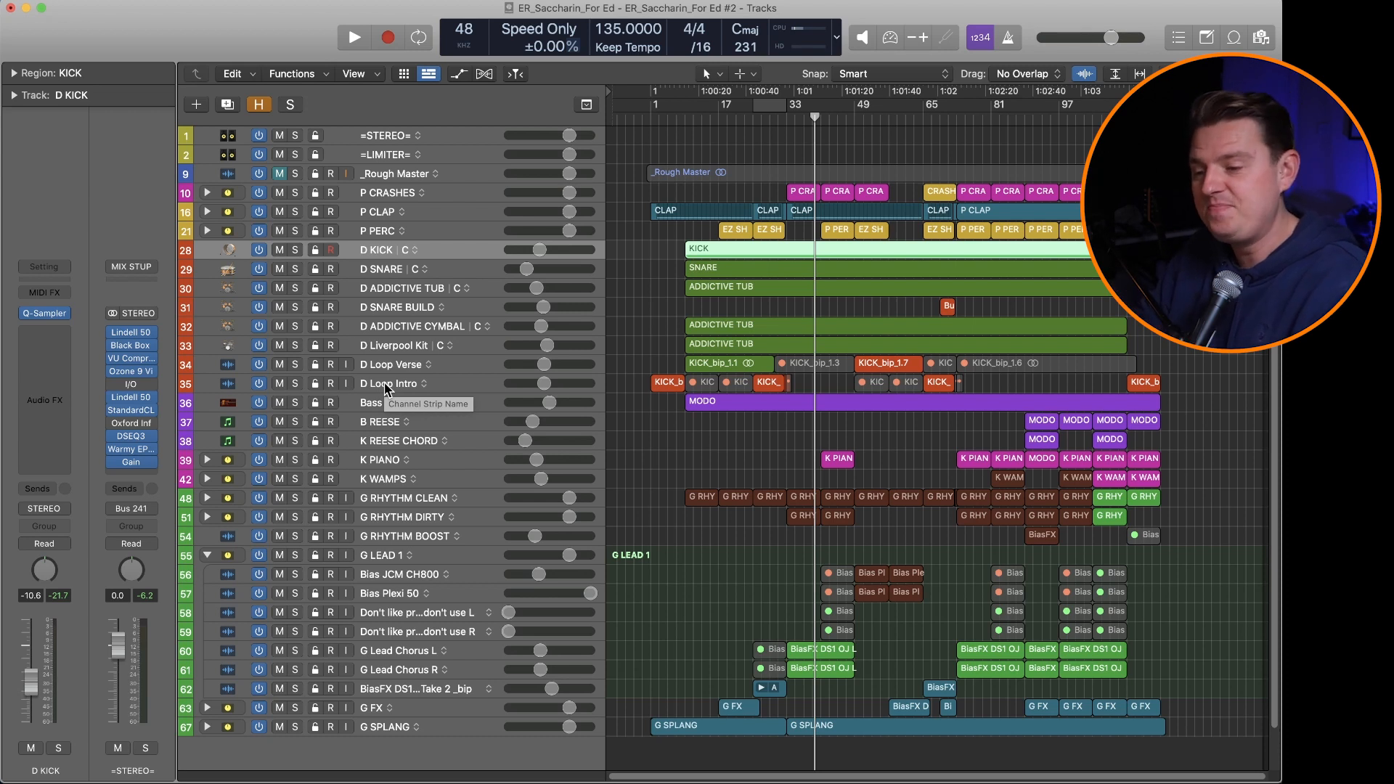
click(613, 204)
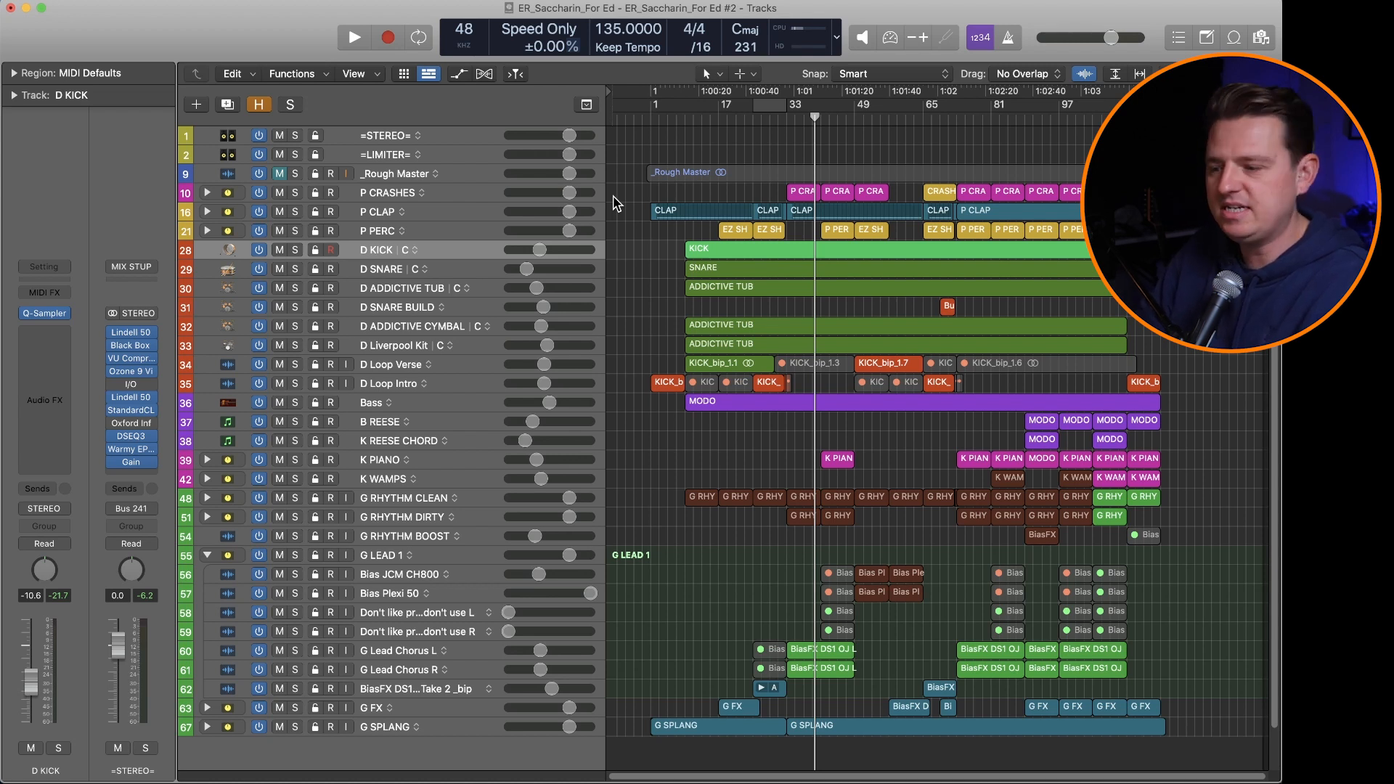
Step: In the mixer, expand the P CRASHES stack and recolor it and its five subtracks golden yellow
key(x)
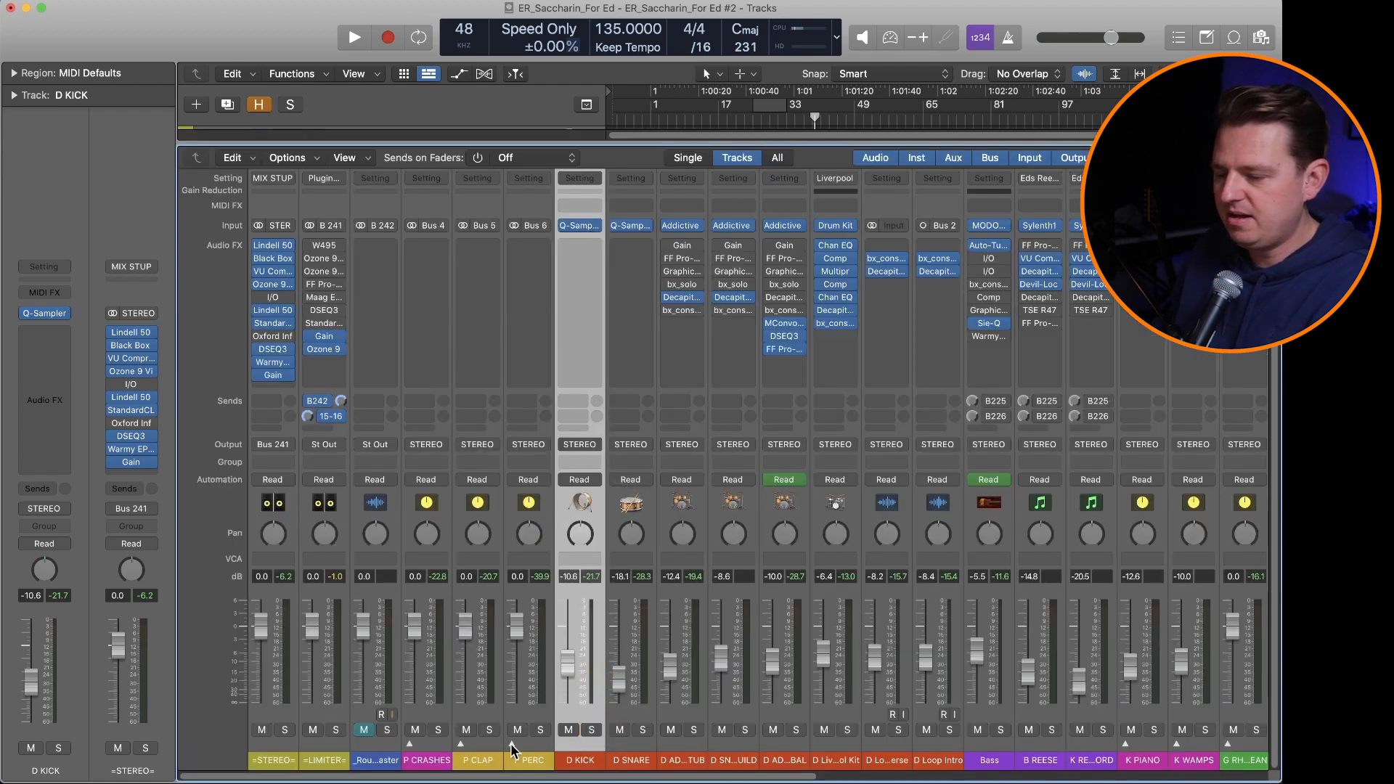
click(416, 745)
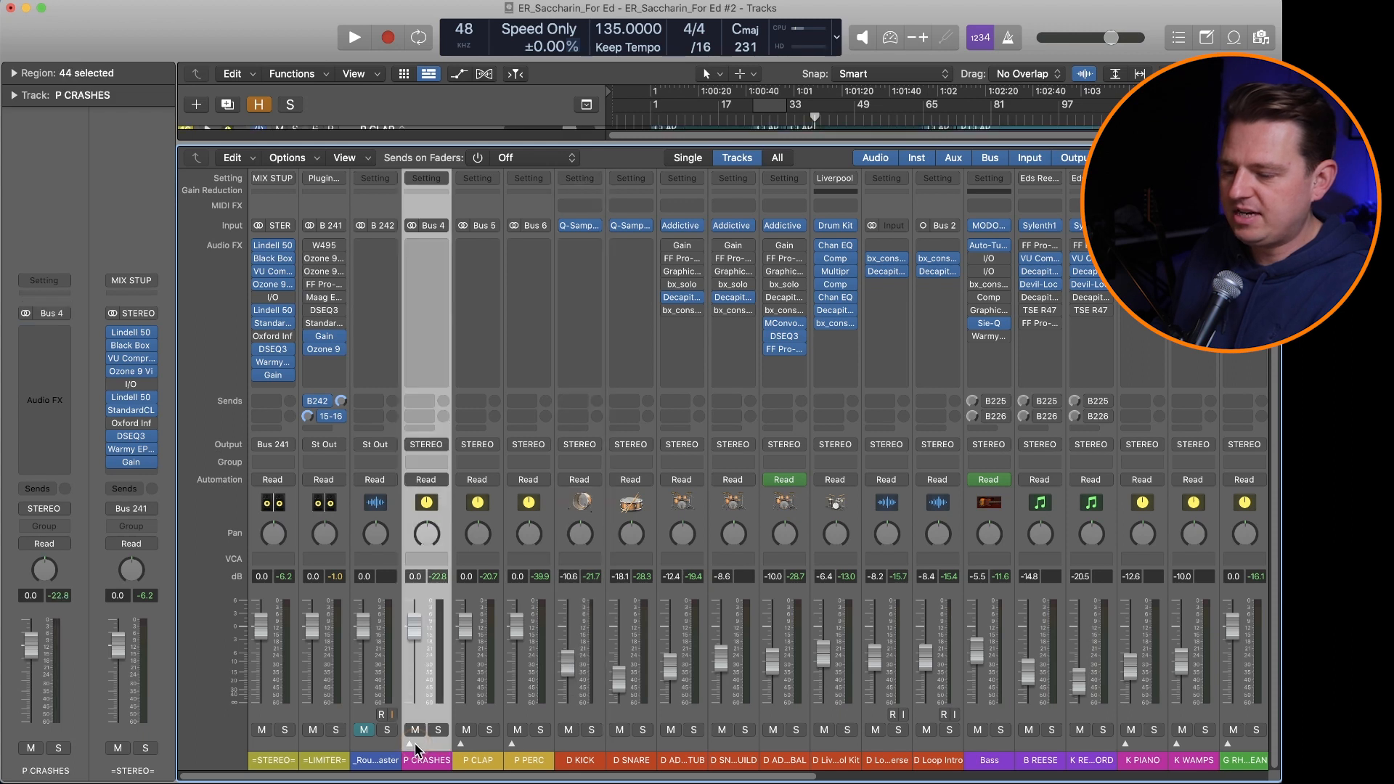
click(408, 743)
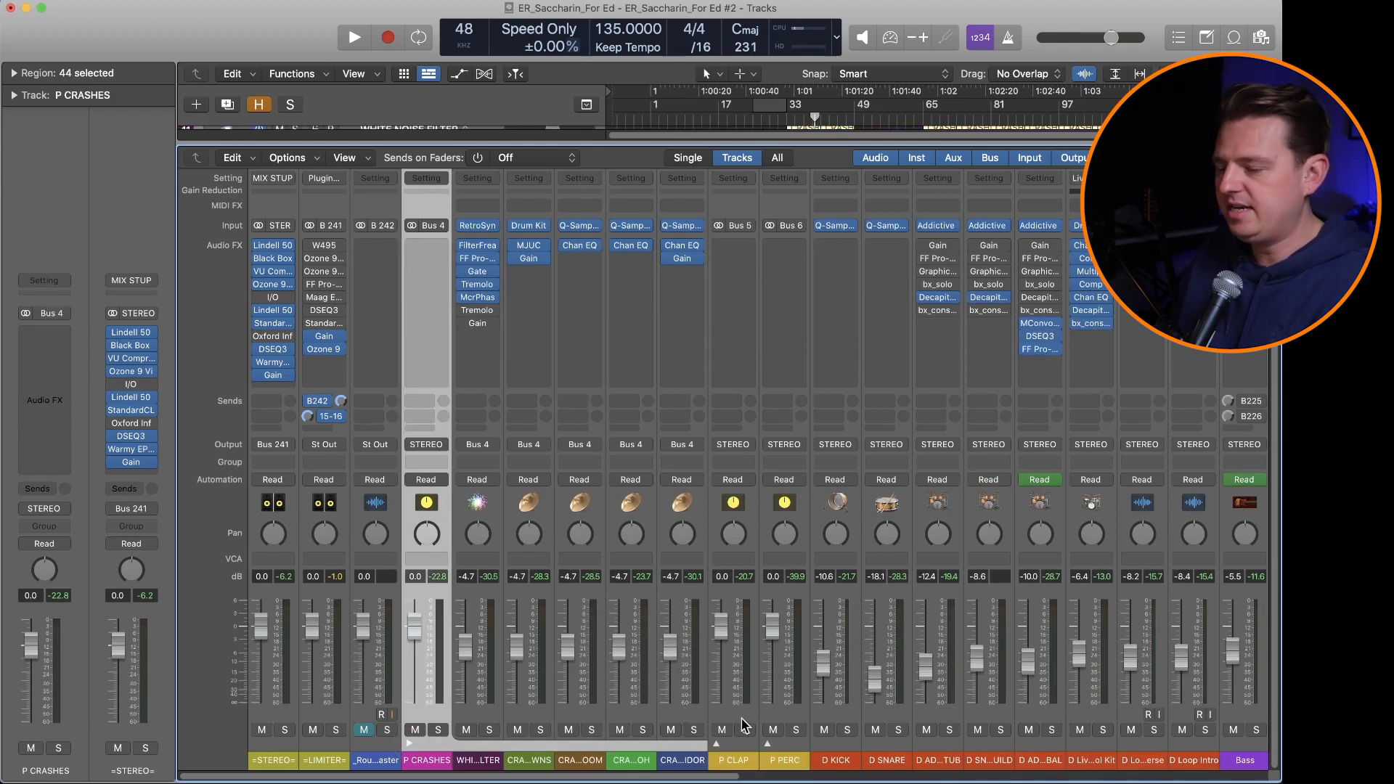
shift+click(678, 719)
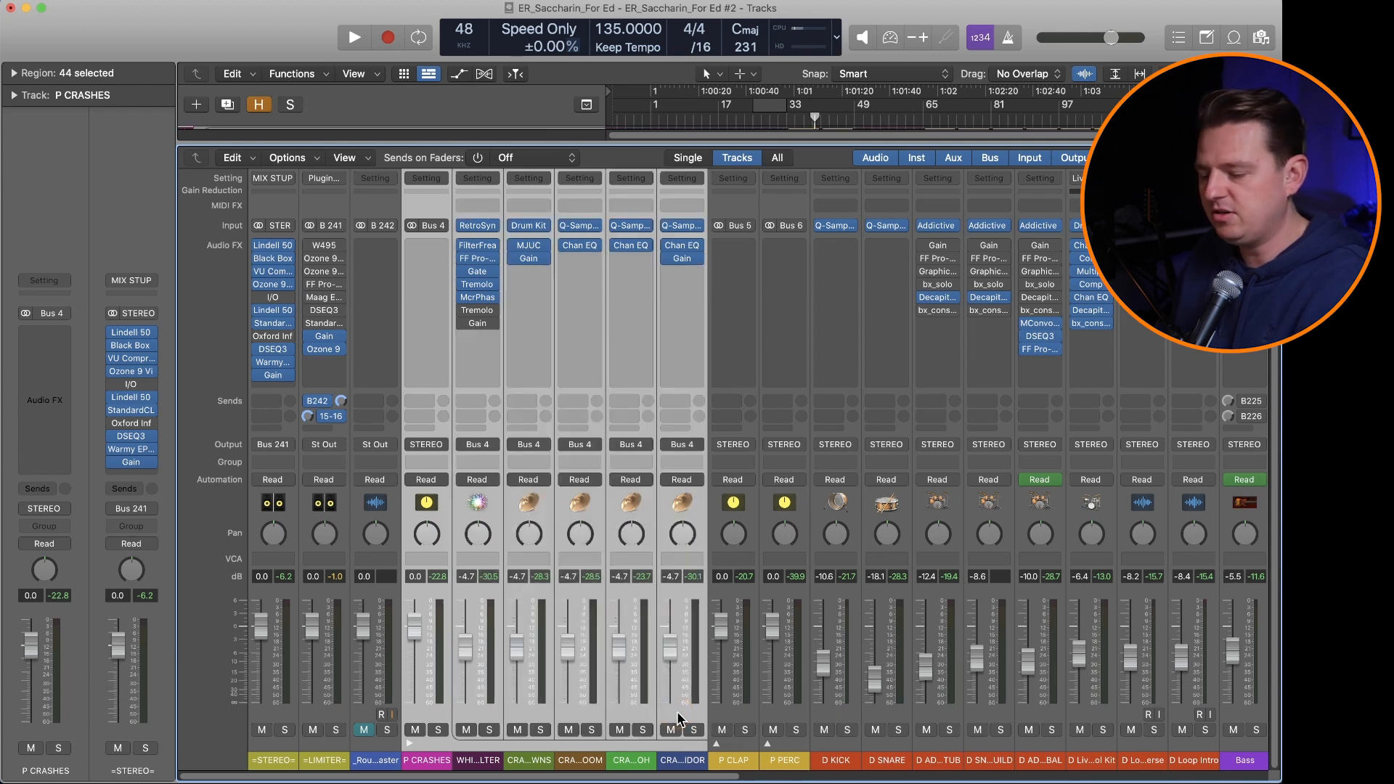
key(alt+c)
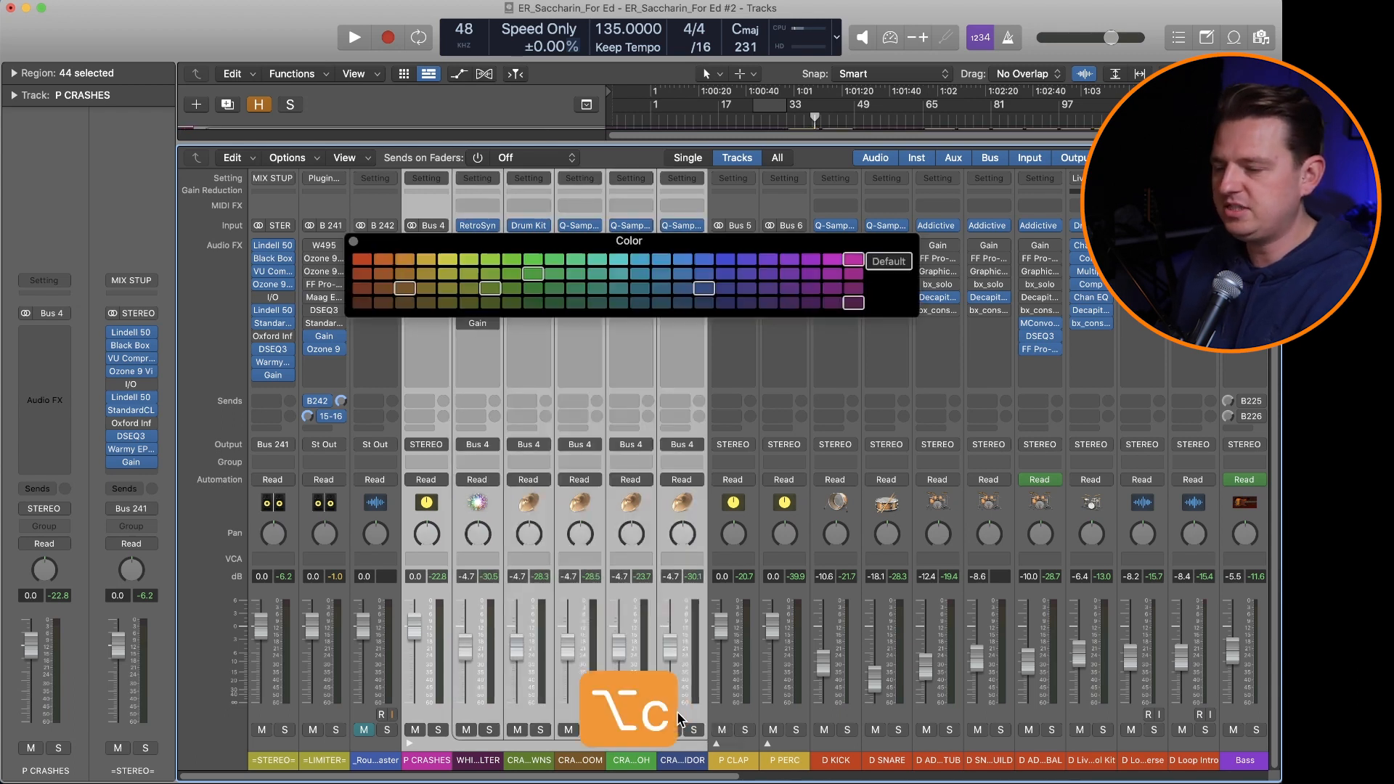
click(405, 260)
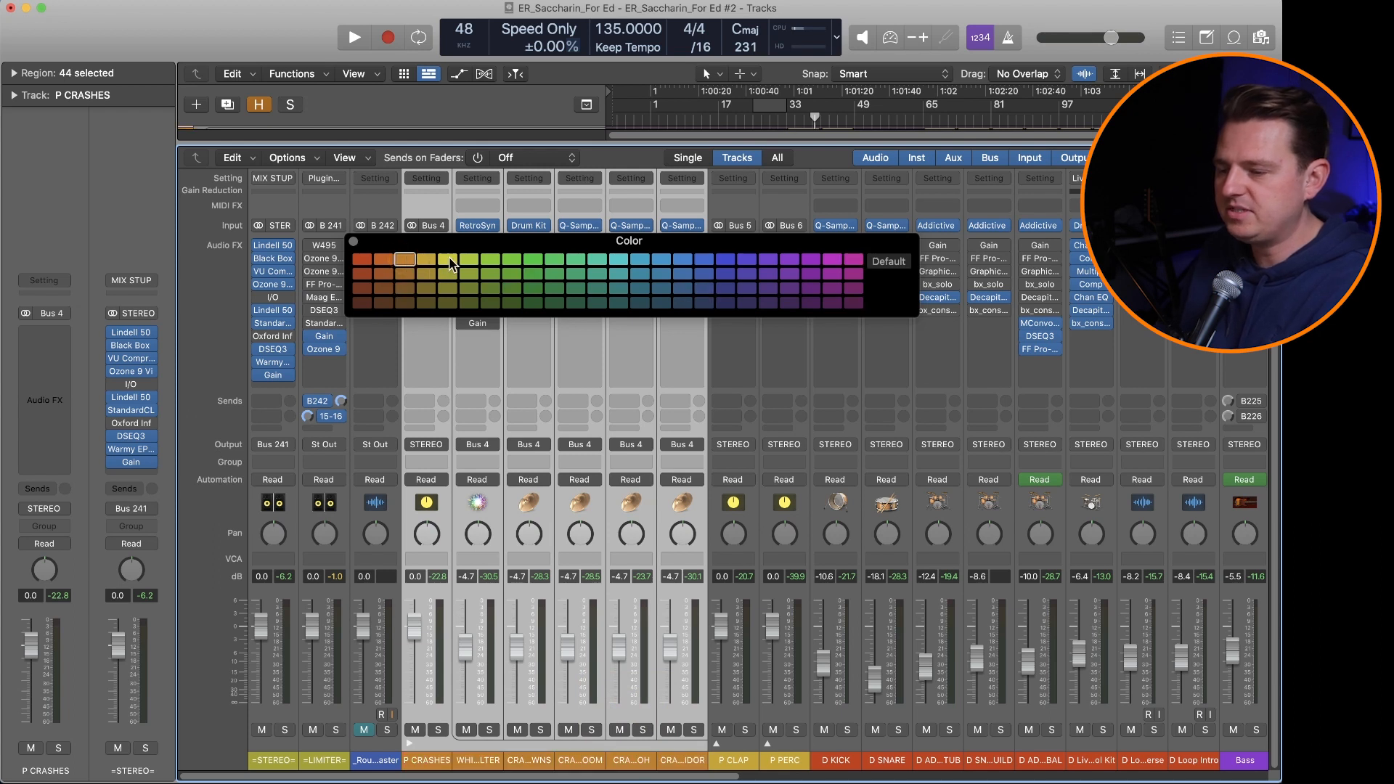
click(425, 260)
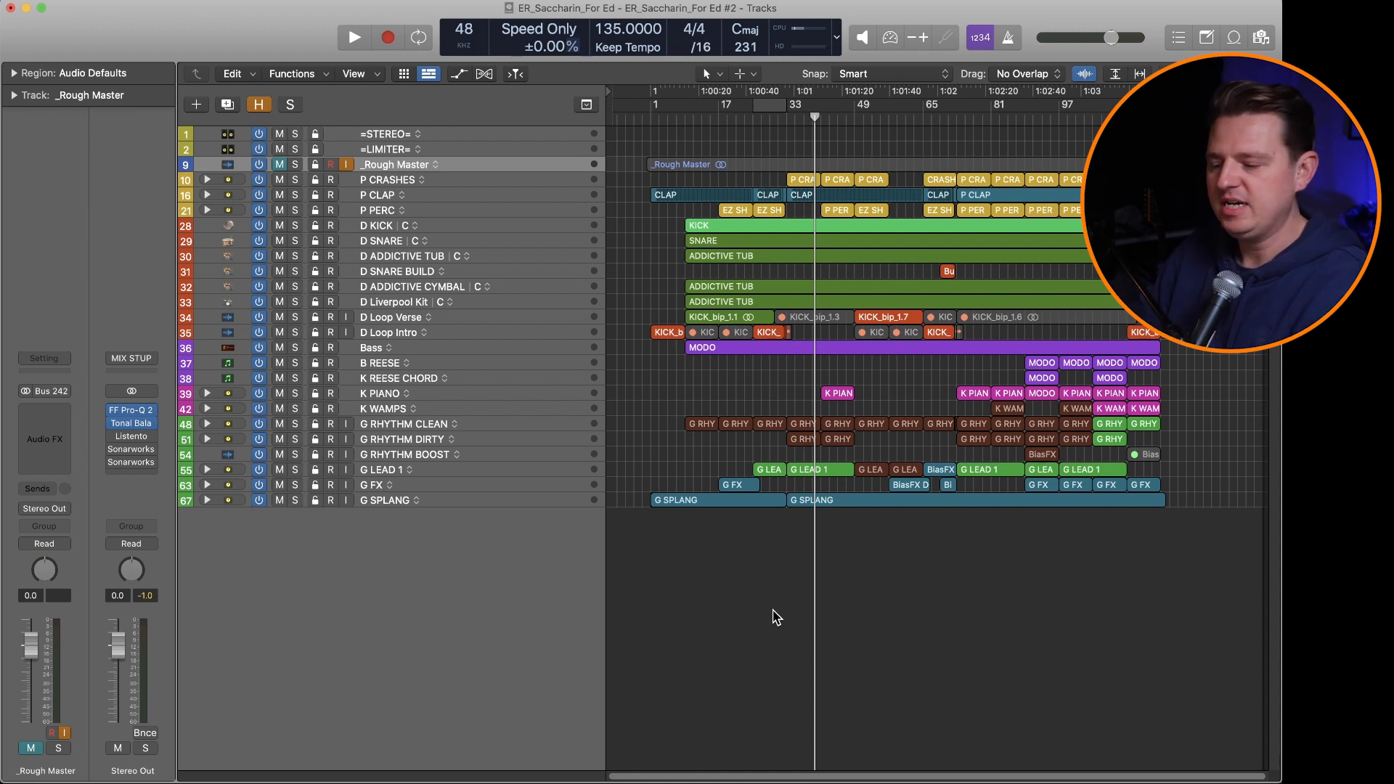
Step: Name all regions in the project after their tracks and color them to match their track colors
key(super+a)
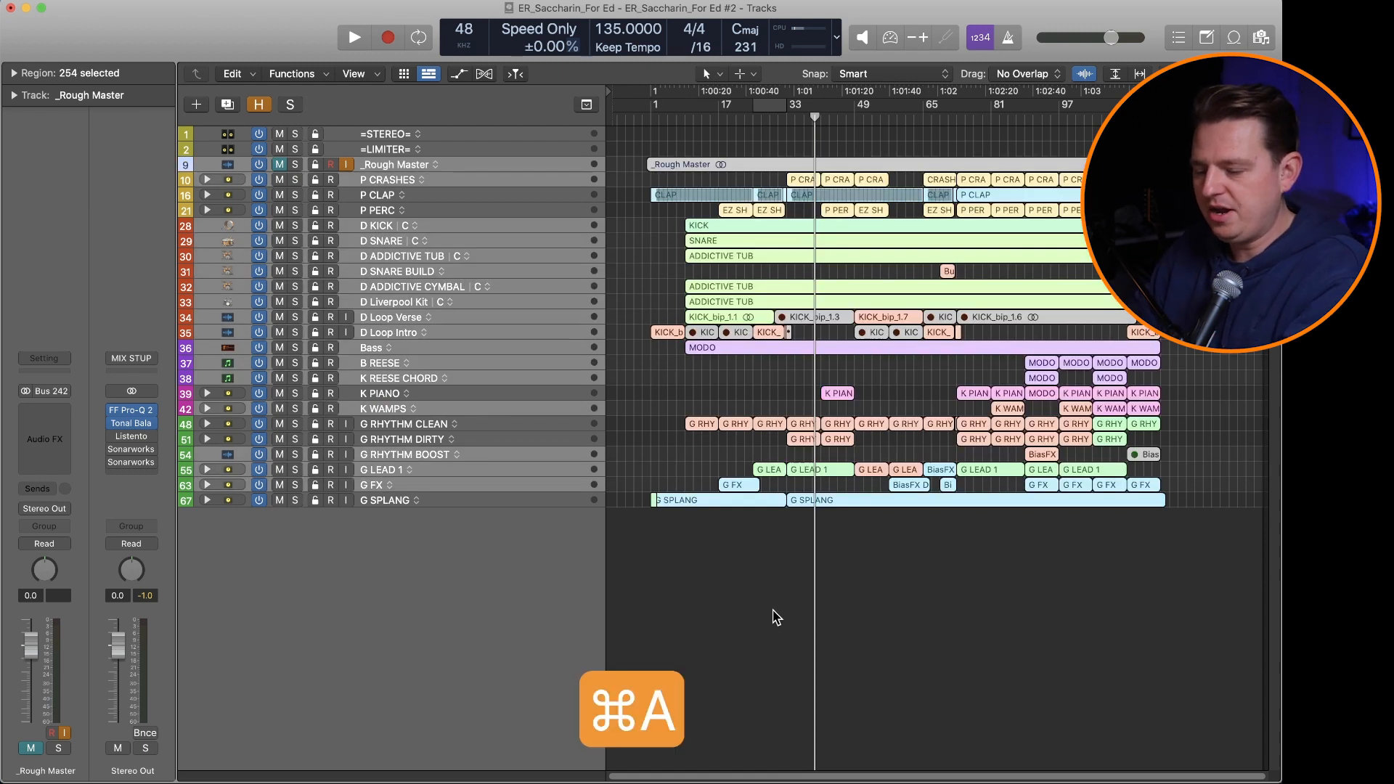
key(alt+shift+n)
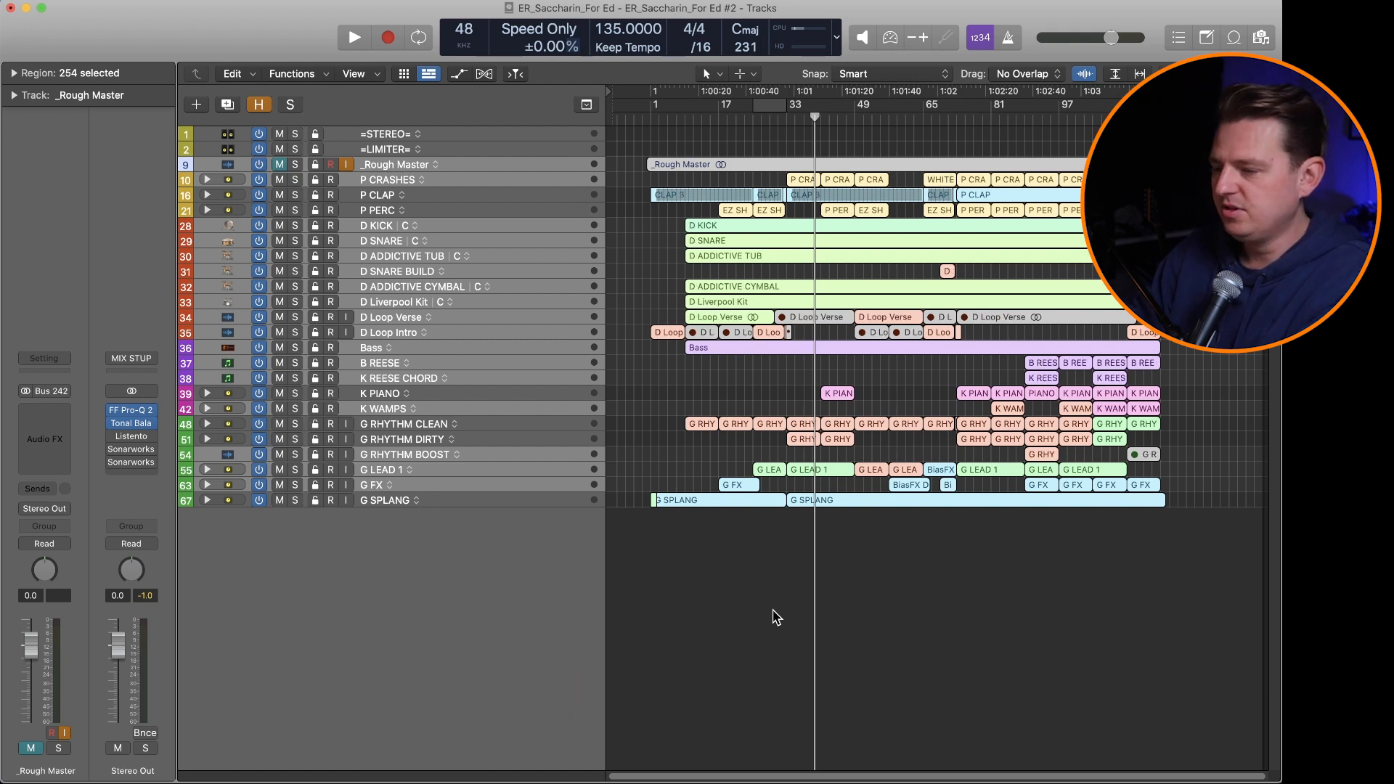
key(alt+shift+c)
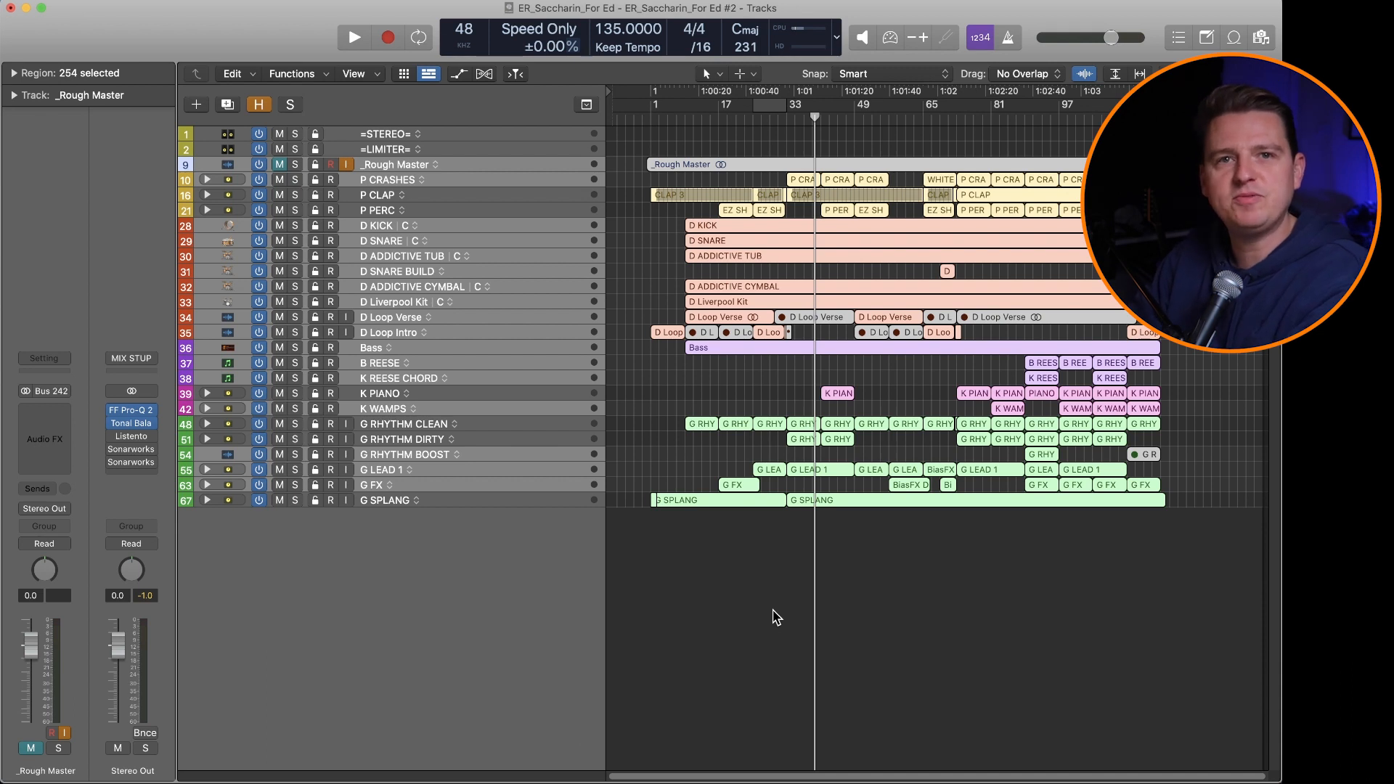
Step: Try flattening the Comp A take folder on the BiasFX DS1 Take 2 _bip track in the G LEAD 1 stack, and undo it
key(super+Down)
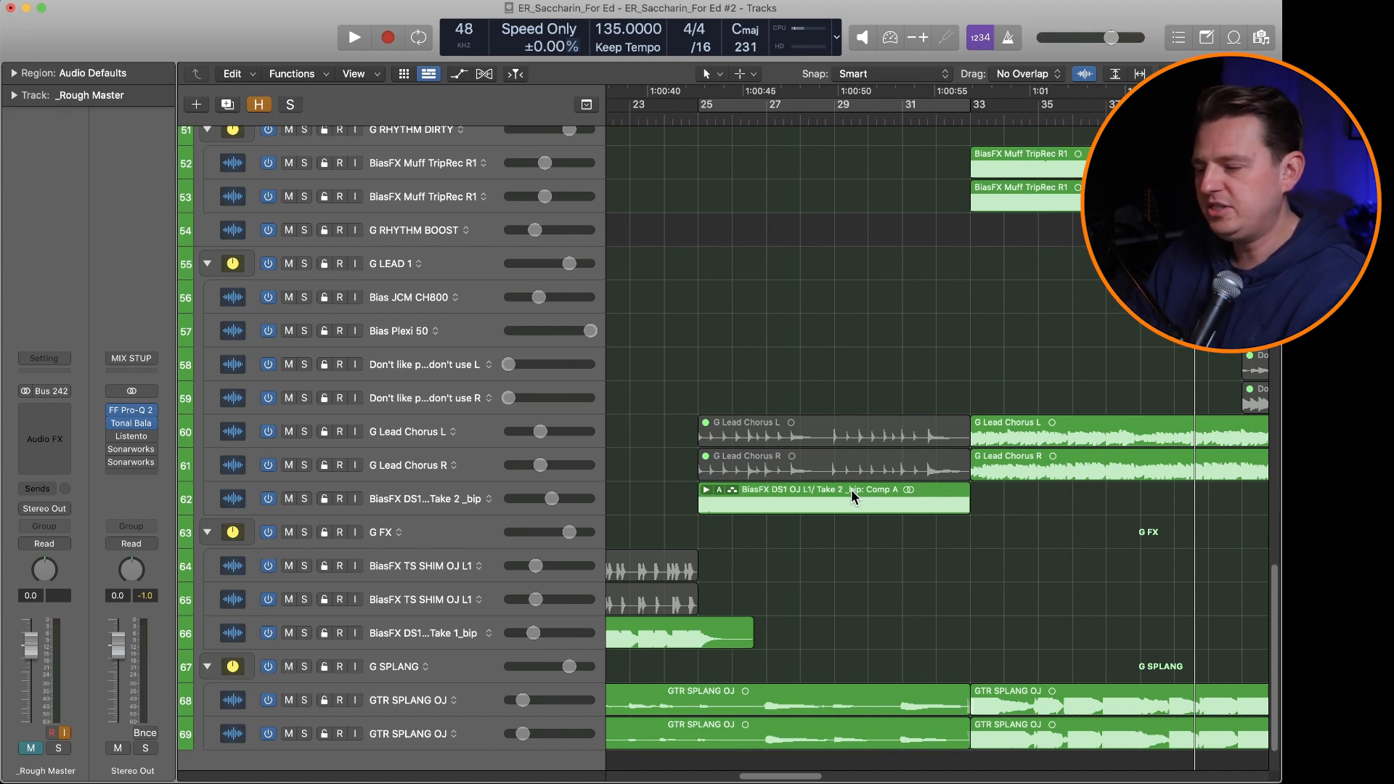
click(850, 490)
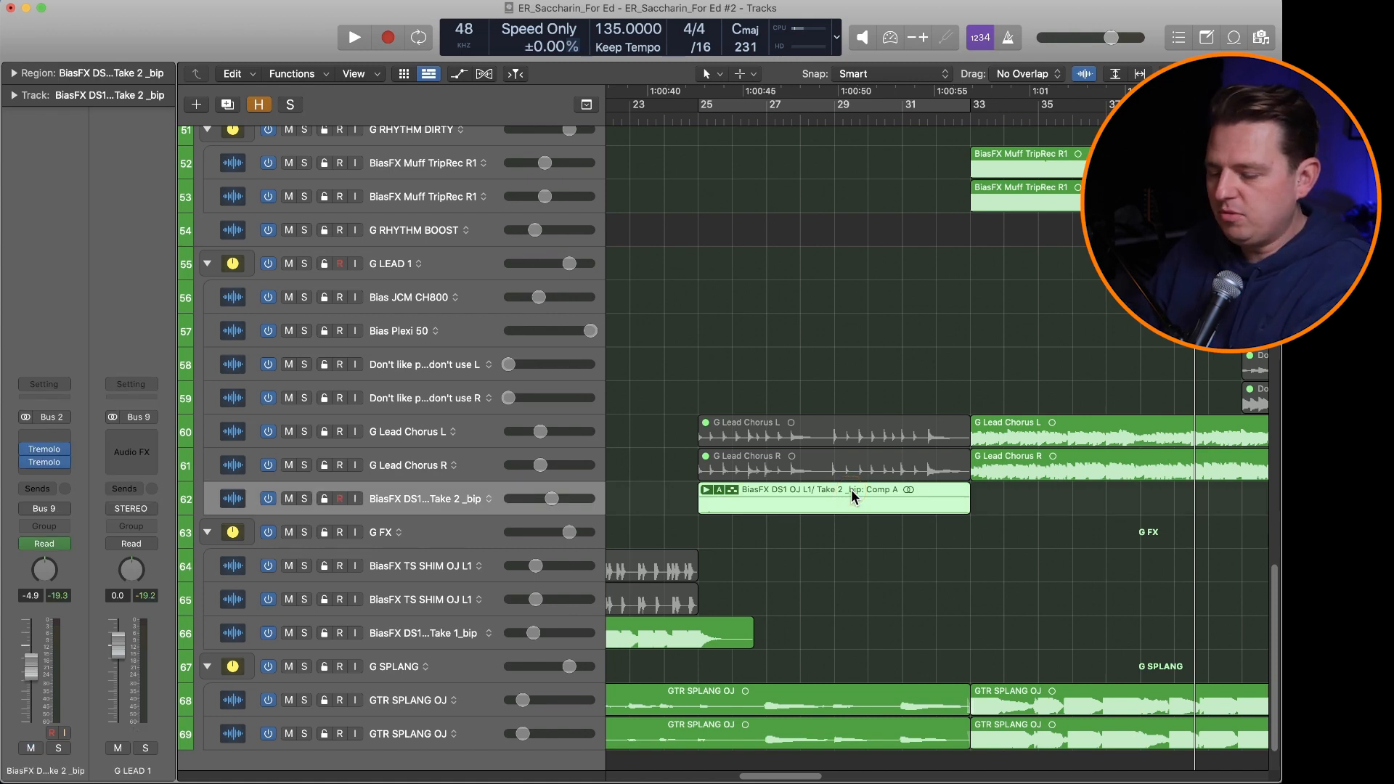
key(alt+shift+u)
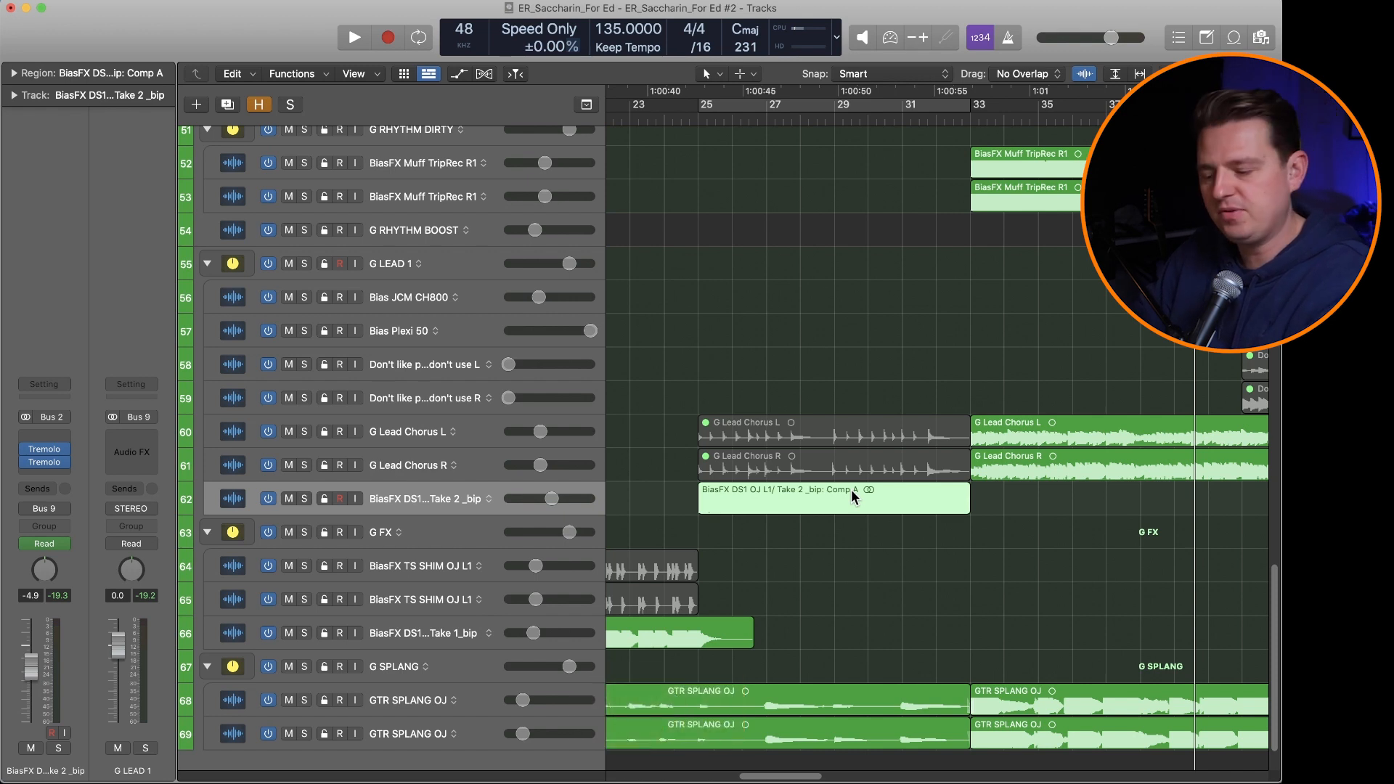
key(super+z)
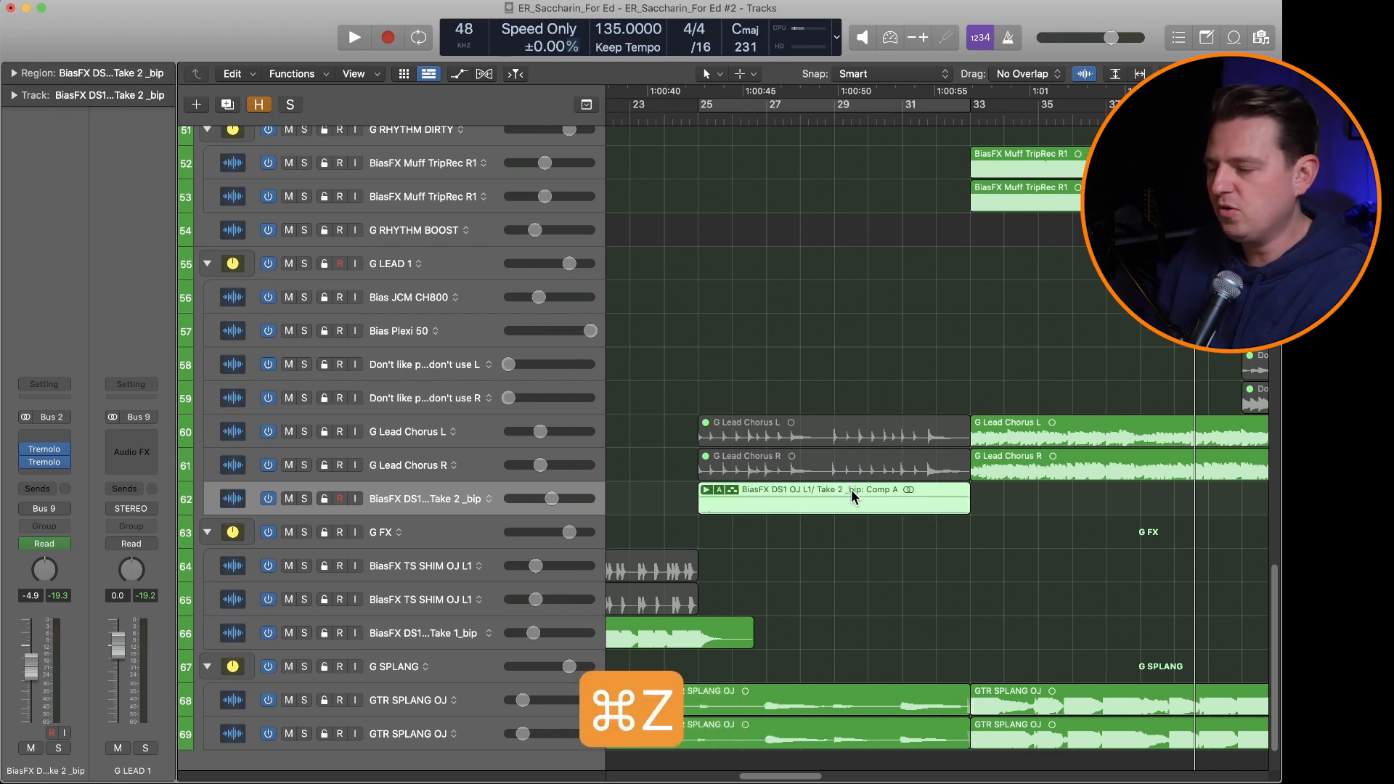
Step: Flatten and merge the Comp A take folder on the BiasFX DS1 Take 2 _bip track and save the project
click(728, 491)
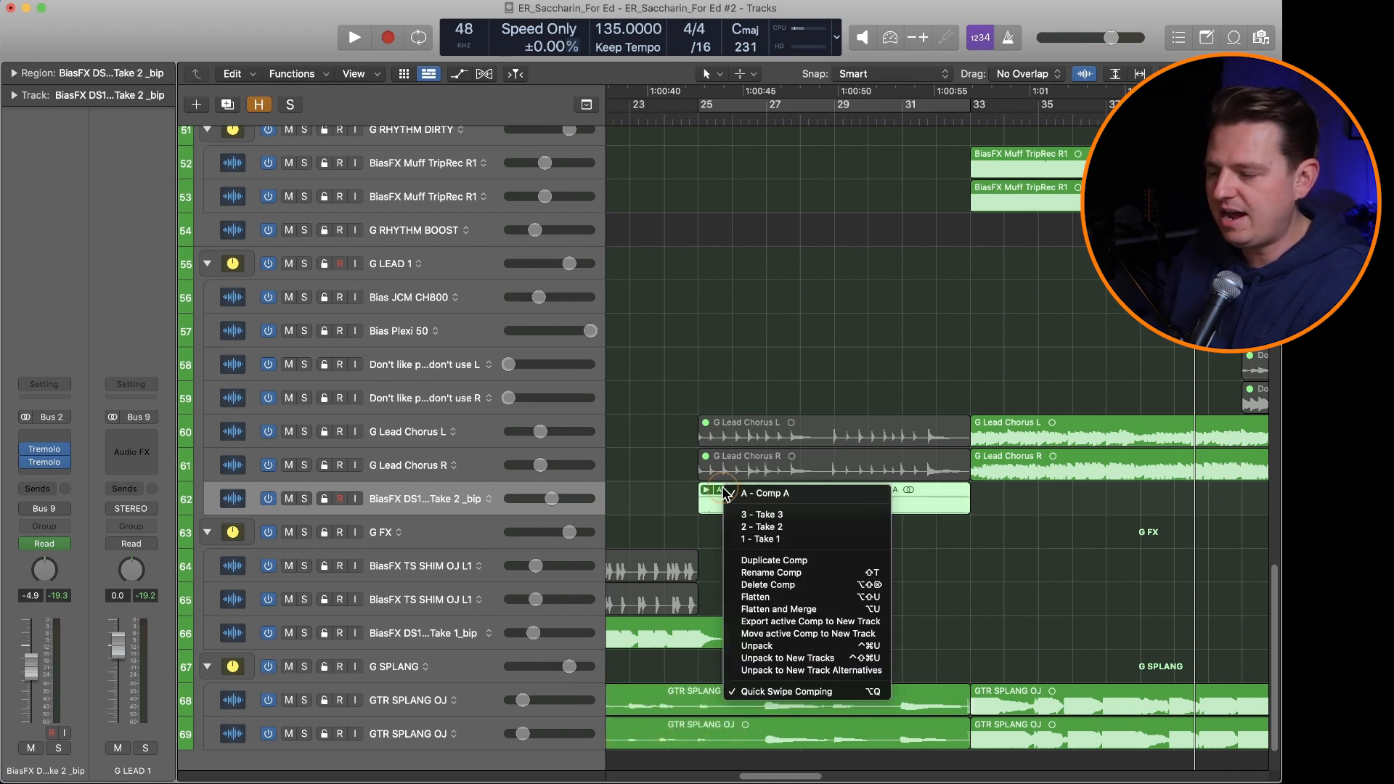
click(829, 612)
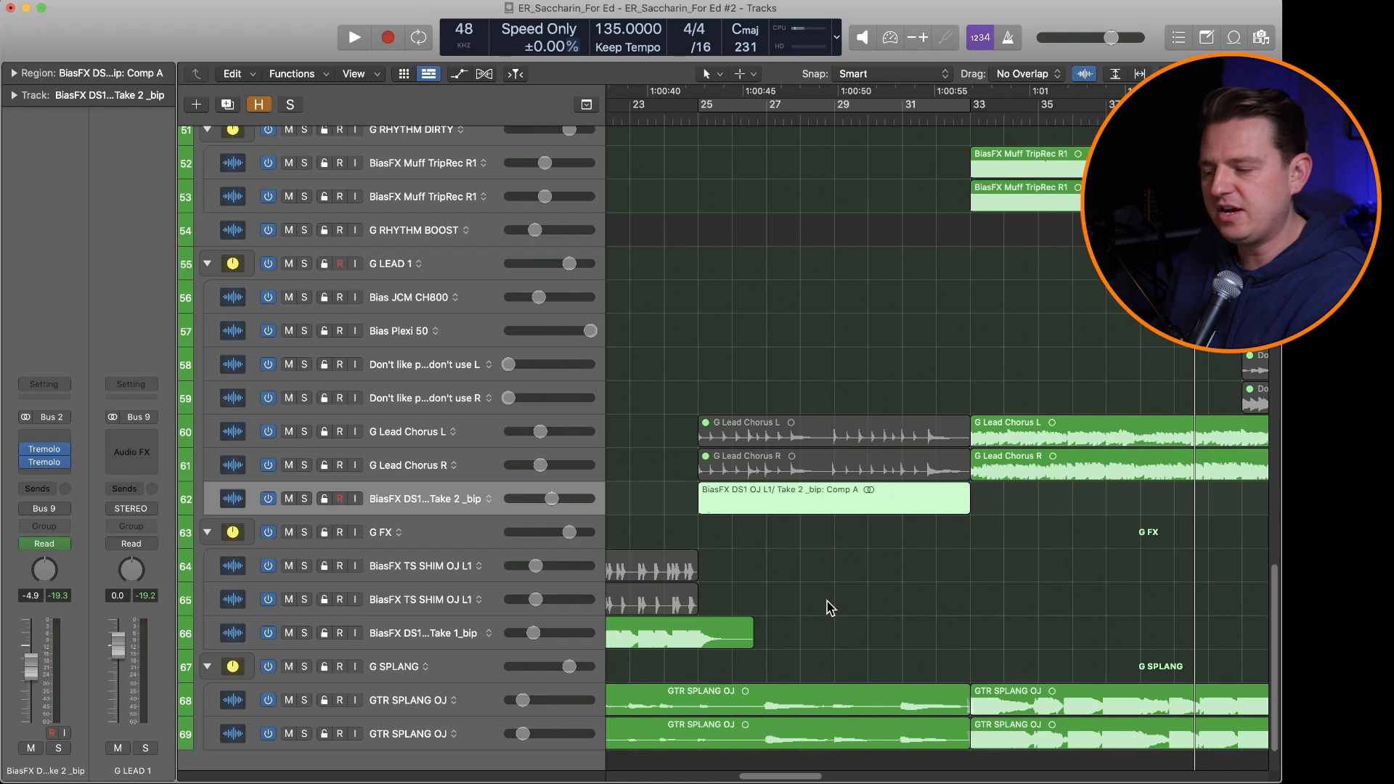
key(super+s)
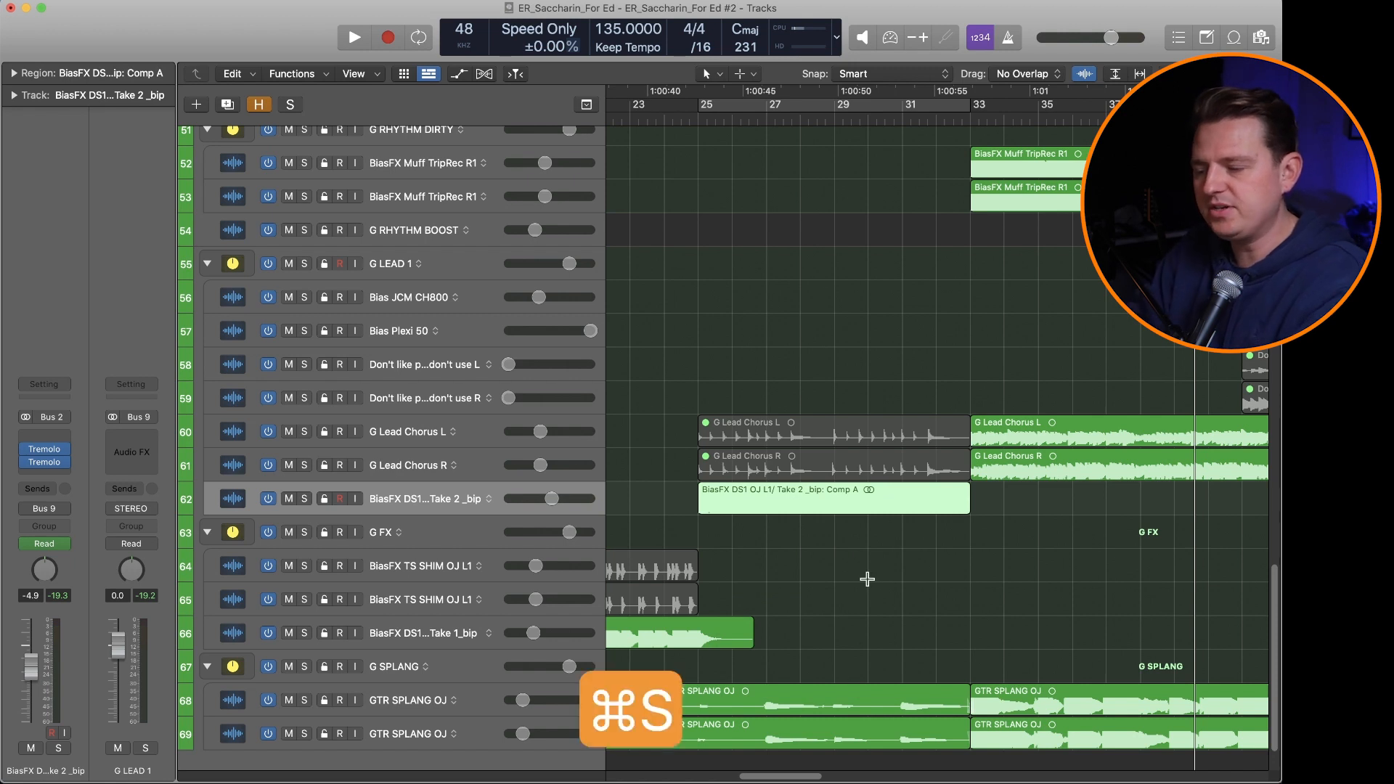
Step: Select all unused audio files in the project audio browser, delete them from the project and from disk, and close the browser
scroll(866, 579, down, 3)
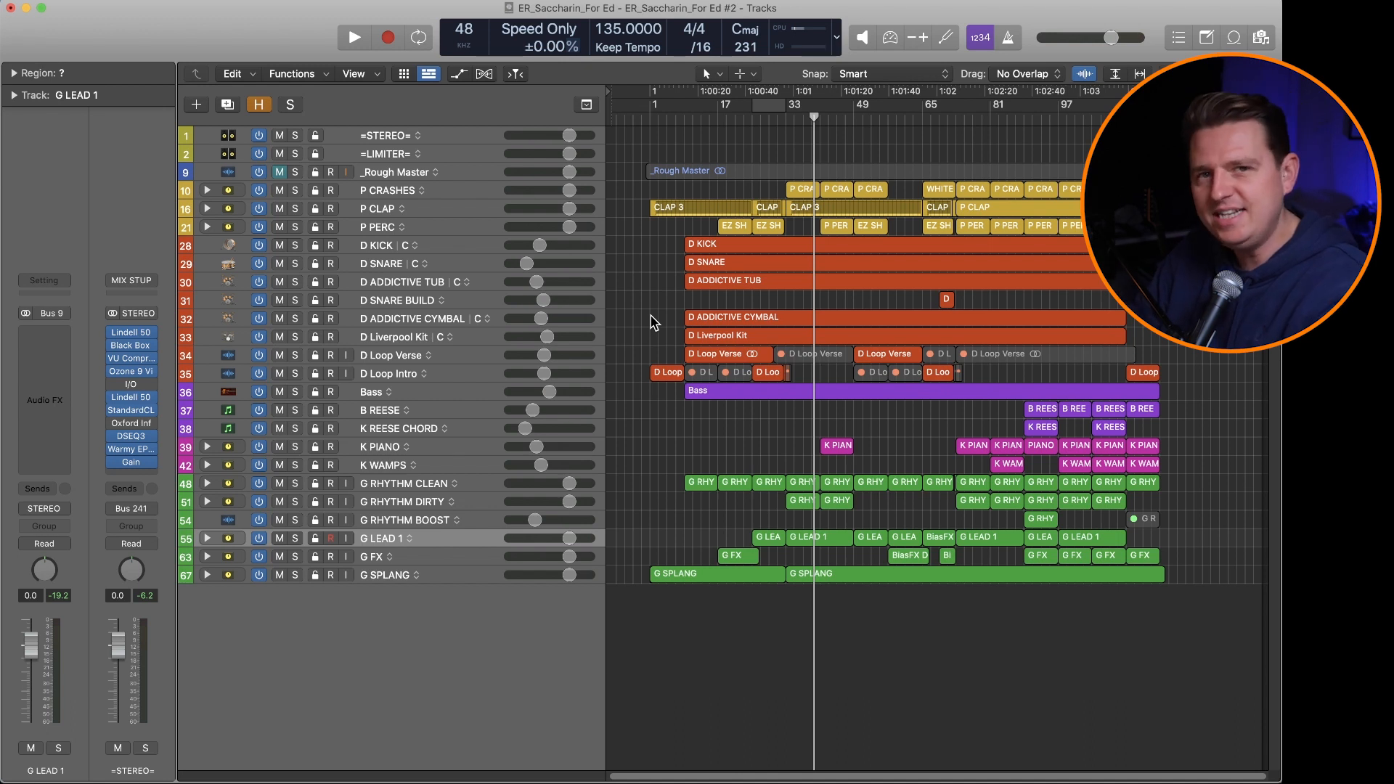
key(f)
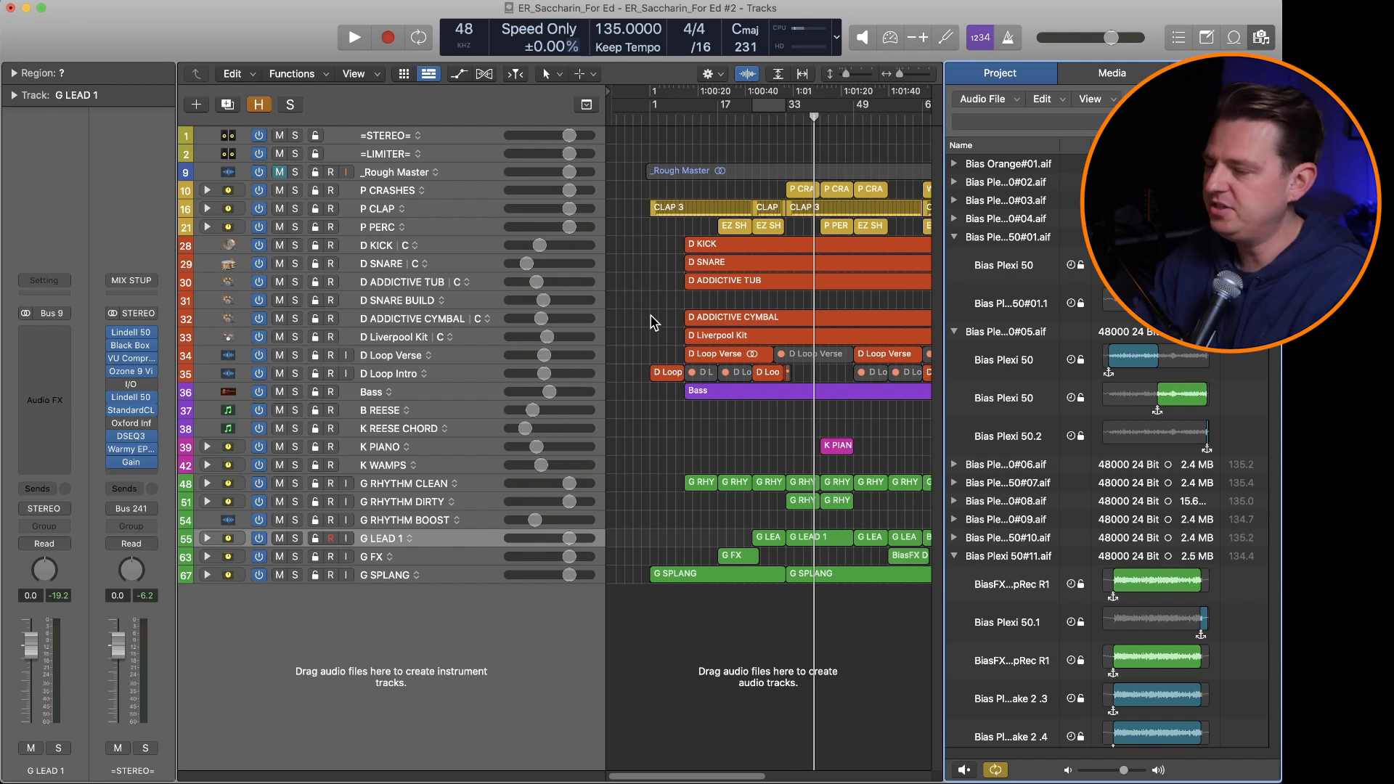
key(shift+u)
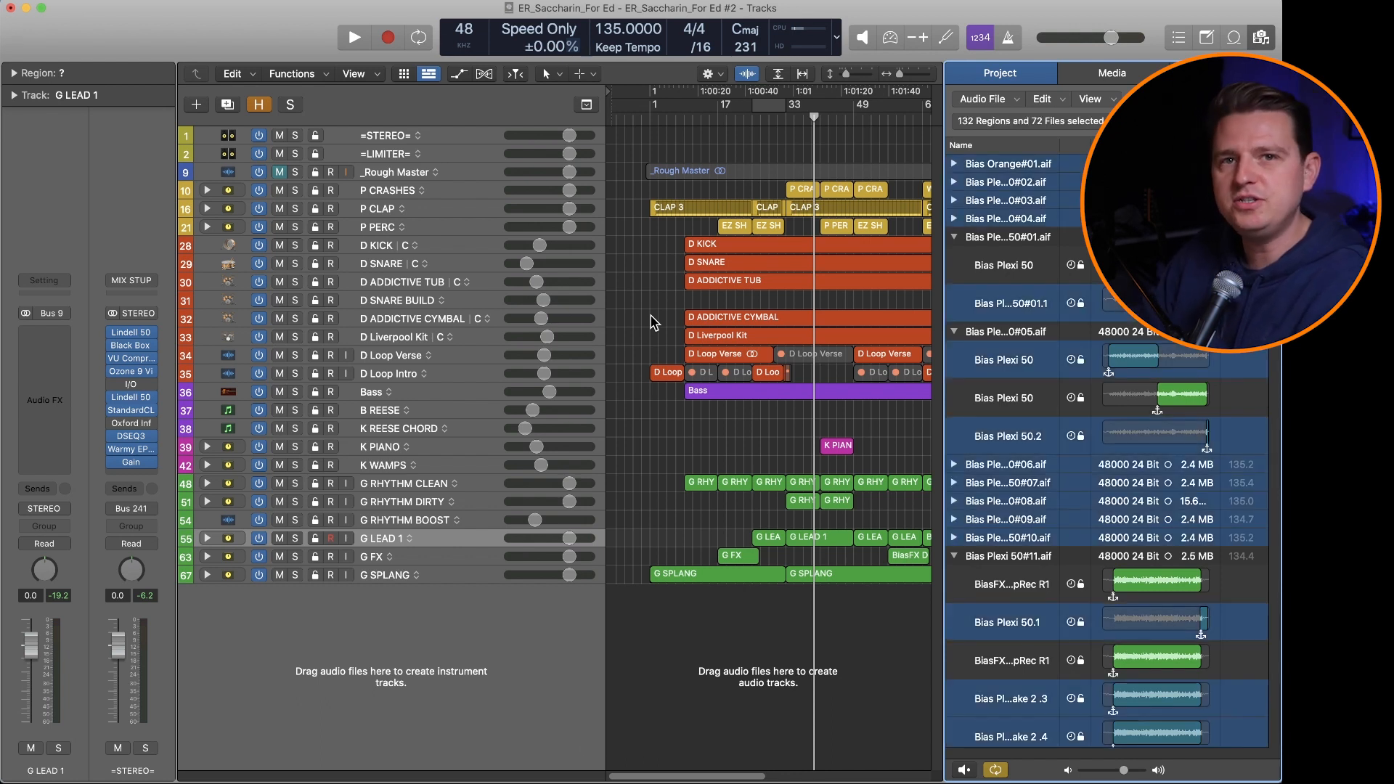
click(1051, 102)
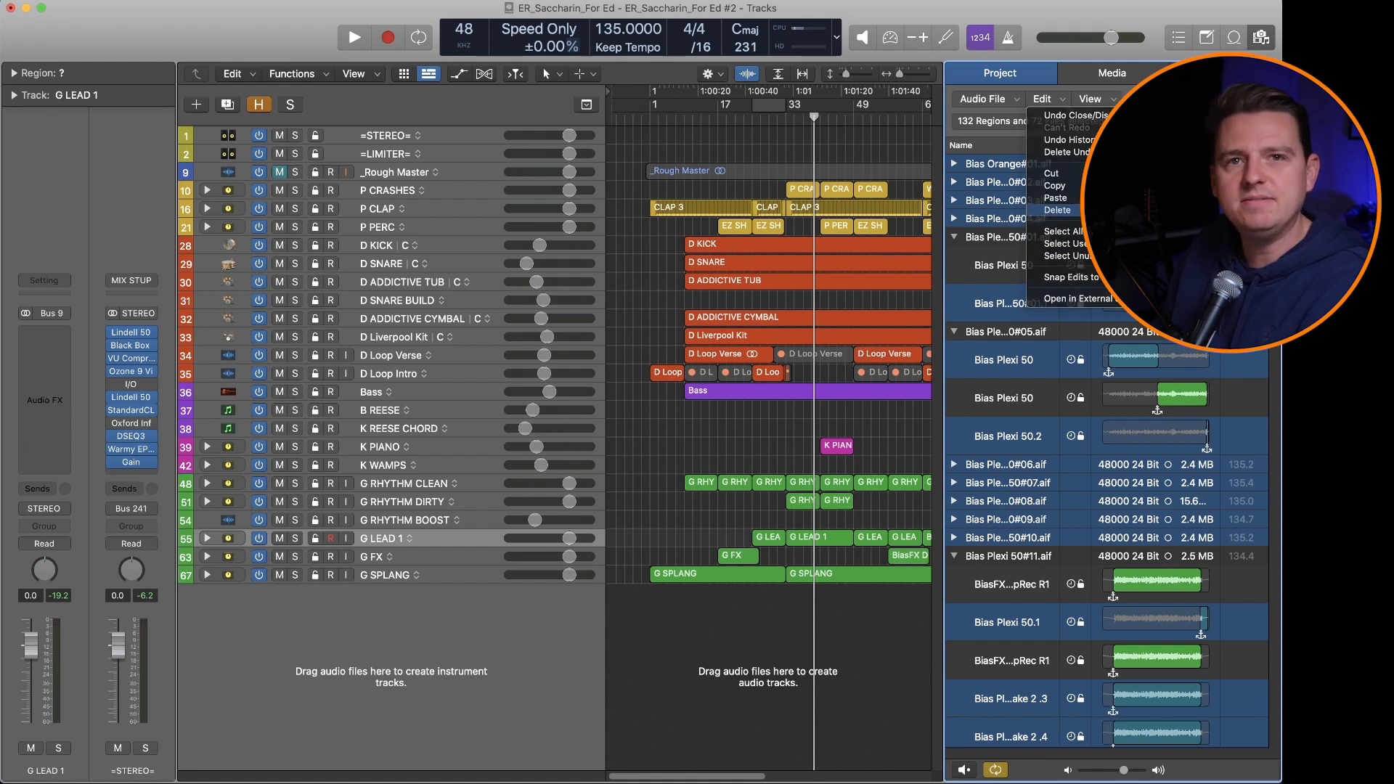
click(1056, 209)
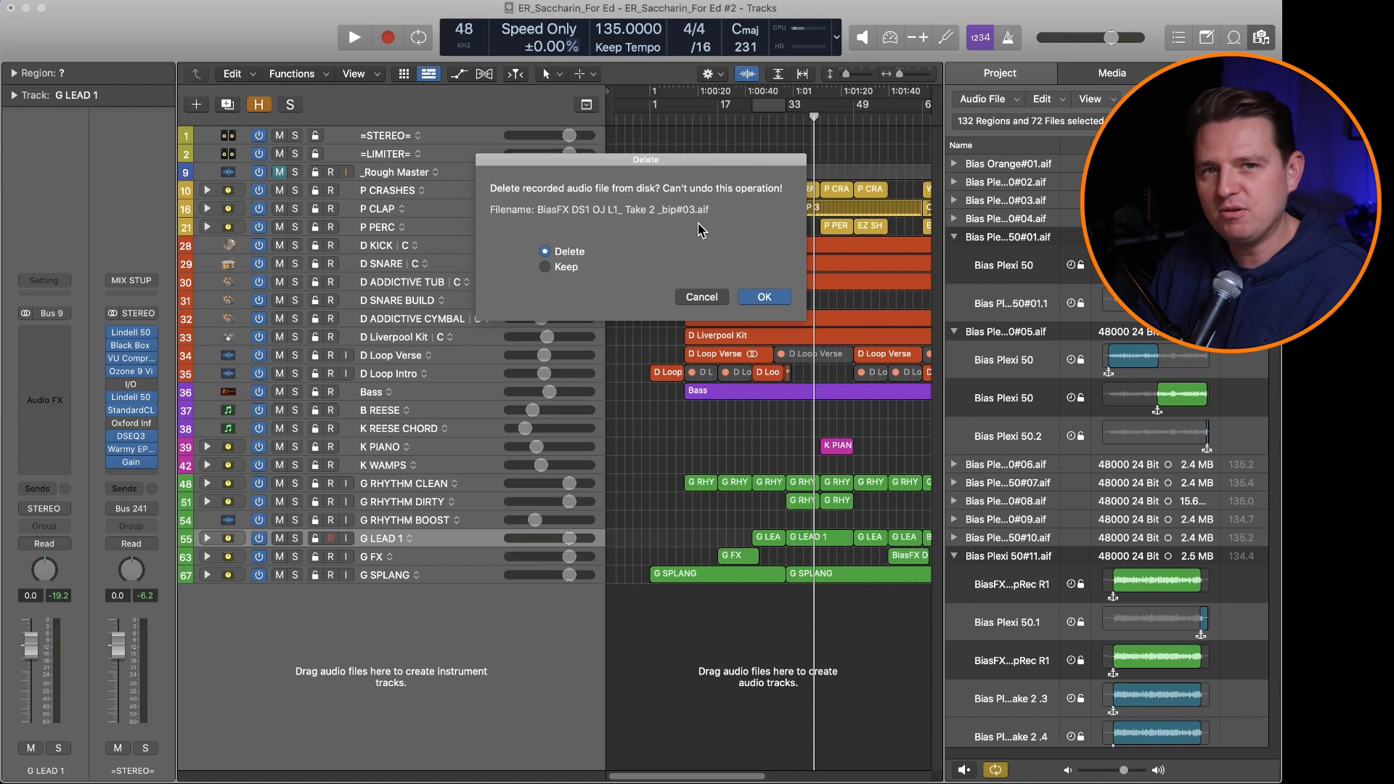
click(765, 297)
key(shift+u)
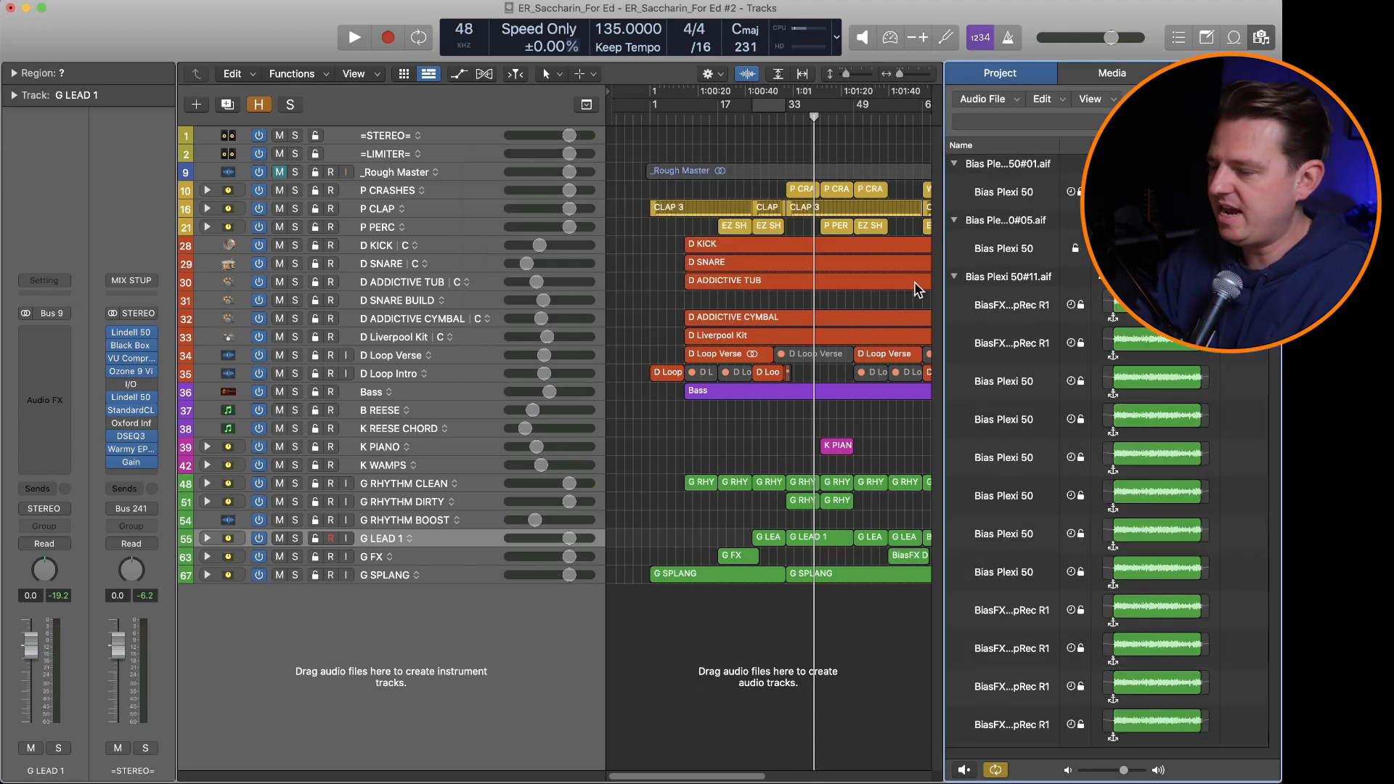
scroll(1054, 470, down, 5)
scroll(1054, 470, up, 6)
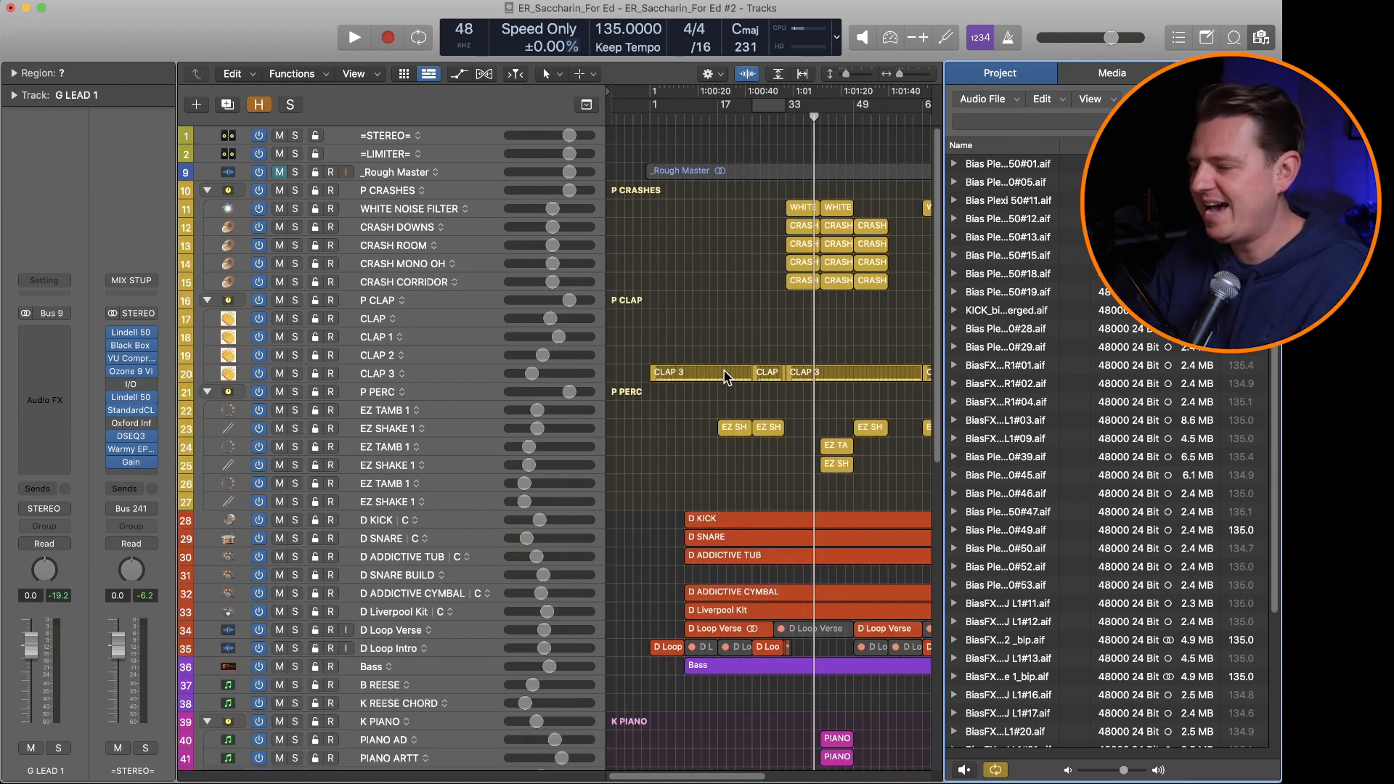
key(f)
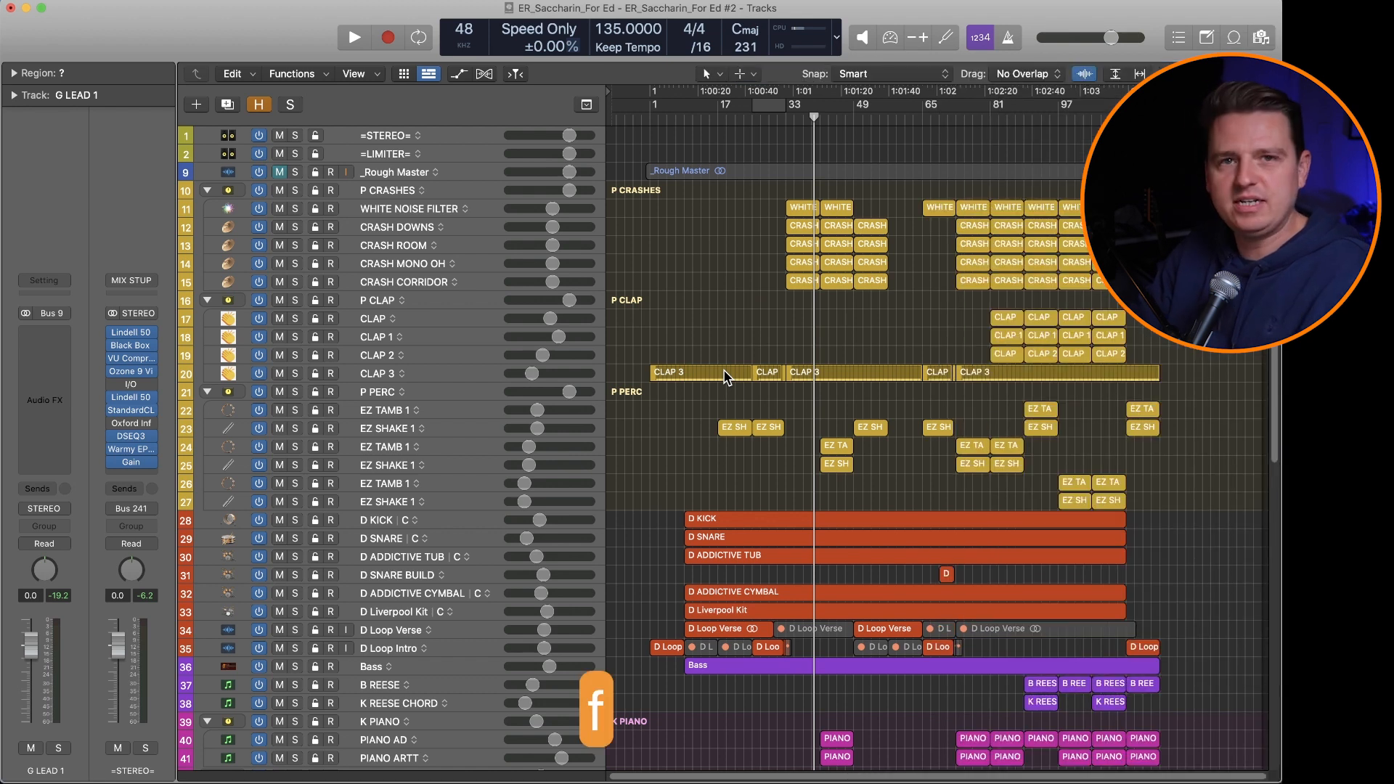
Step: Open the mixer, look across the channel strips, save the project and select all channel strips
key(x)
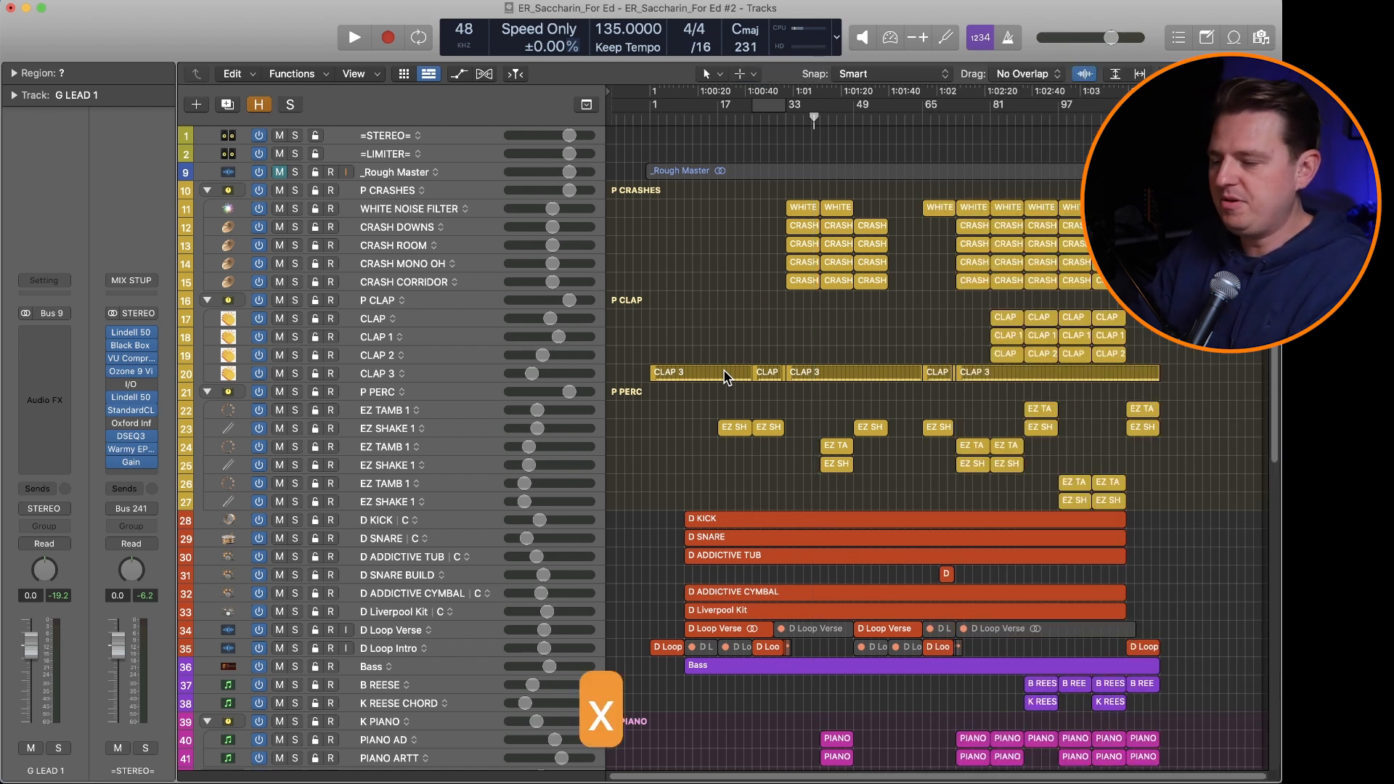
scroll(899, 403, left, 15)
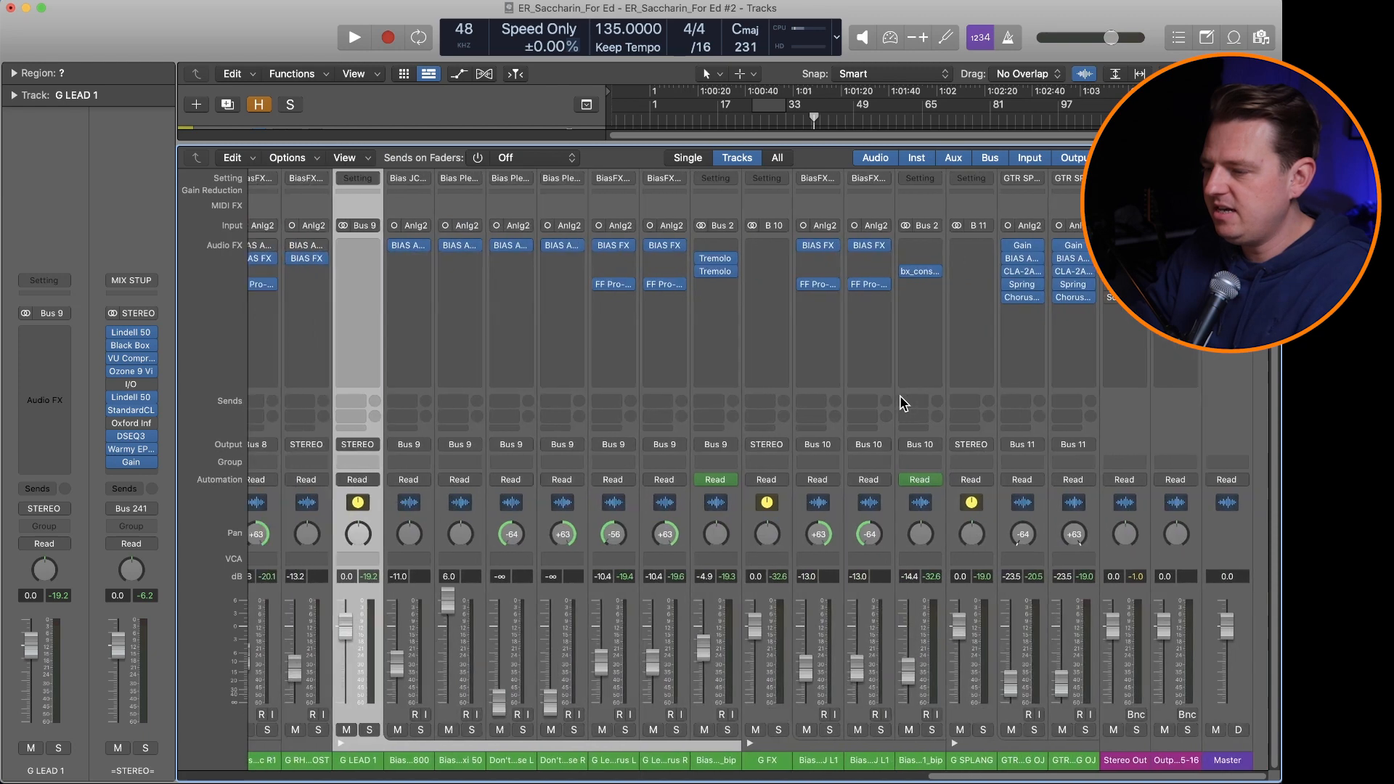
scroll(907, 400, left, 2)
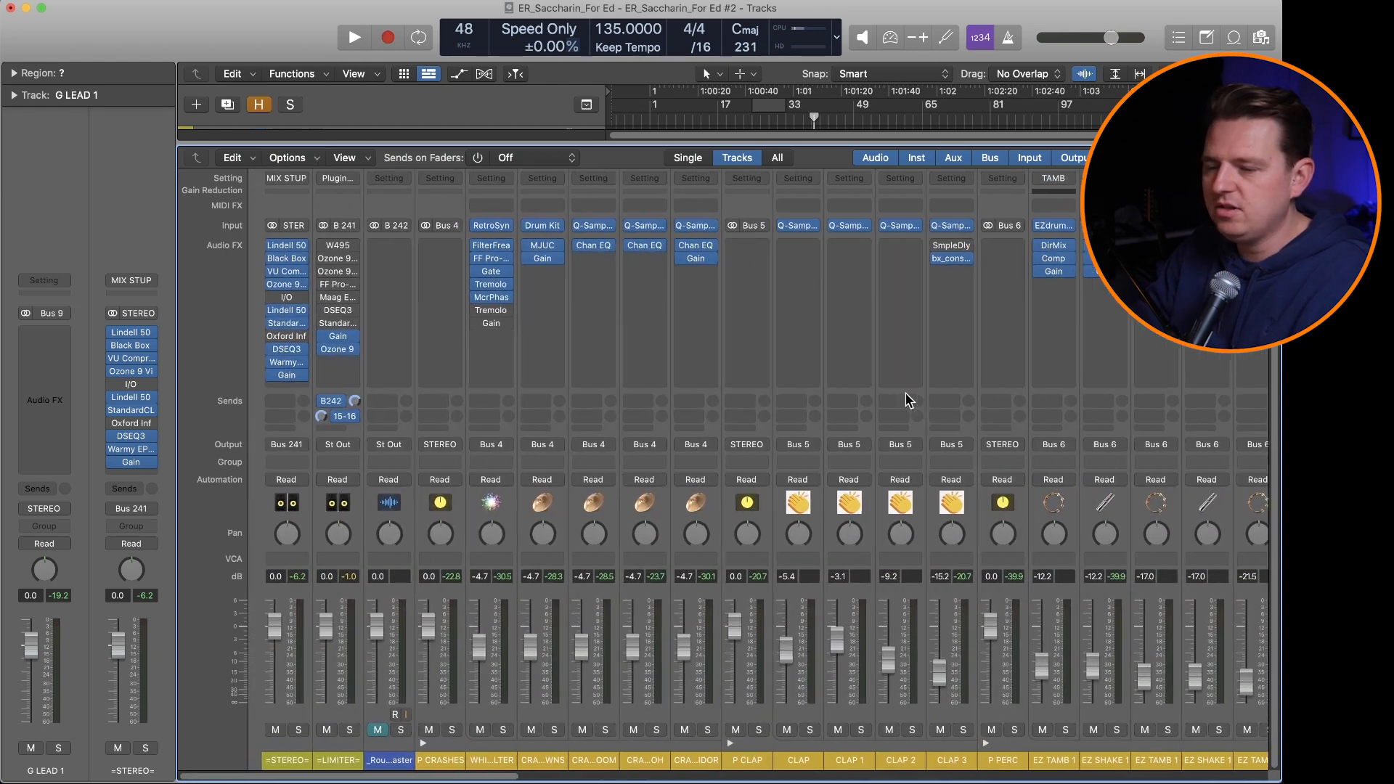
scroll(906, 400, right, 20)
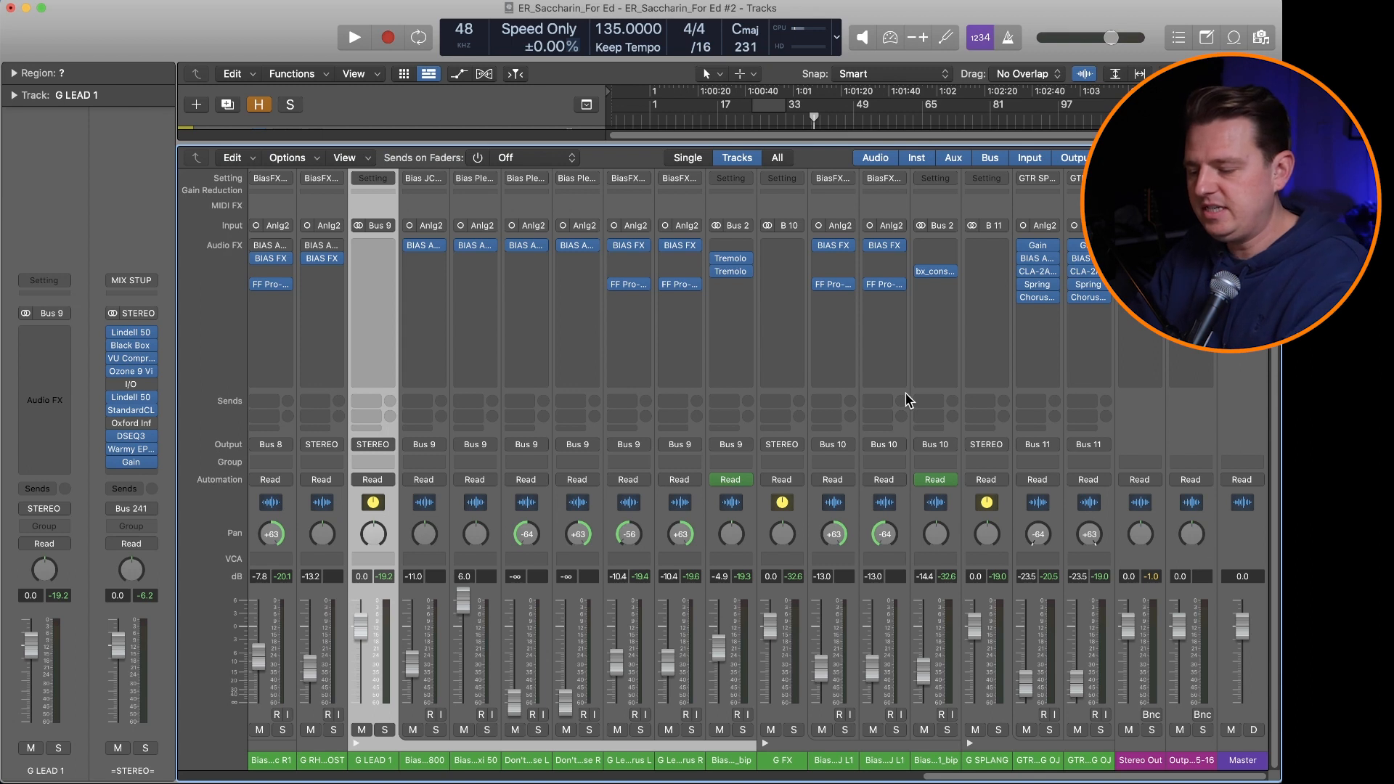
key(super+s)
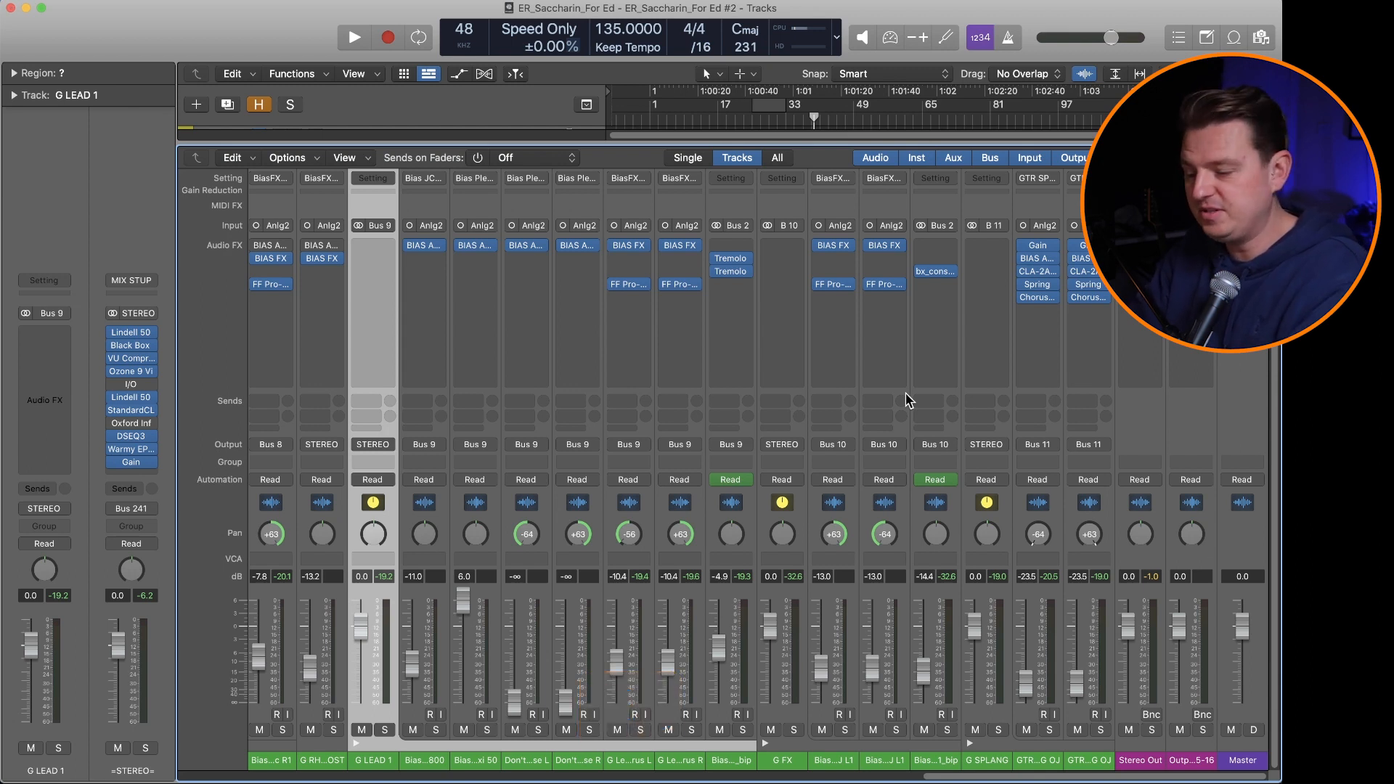
key(super+a)
mouse_move(594, 256)
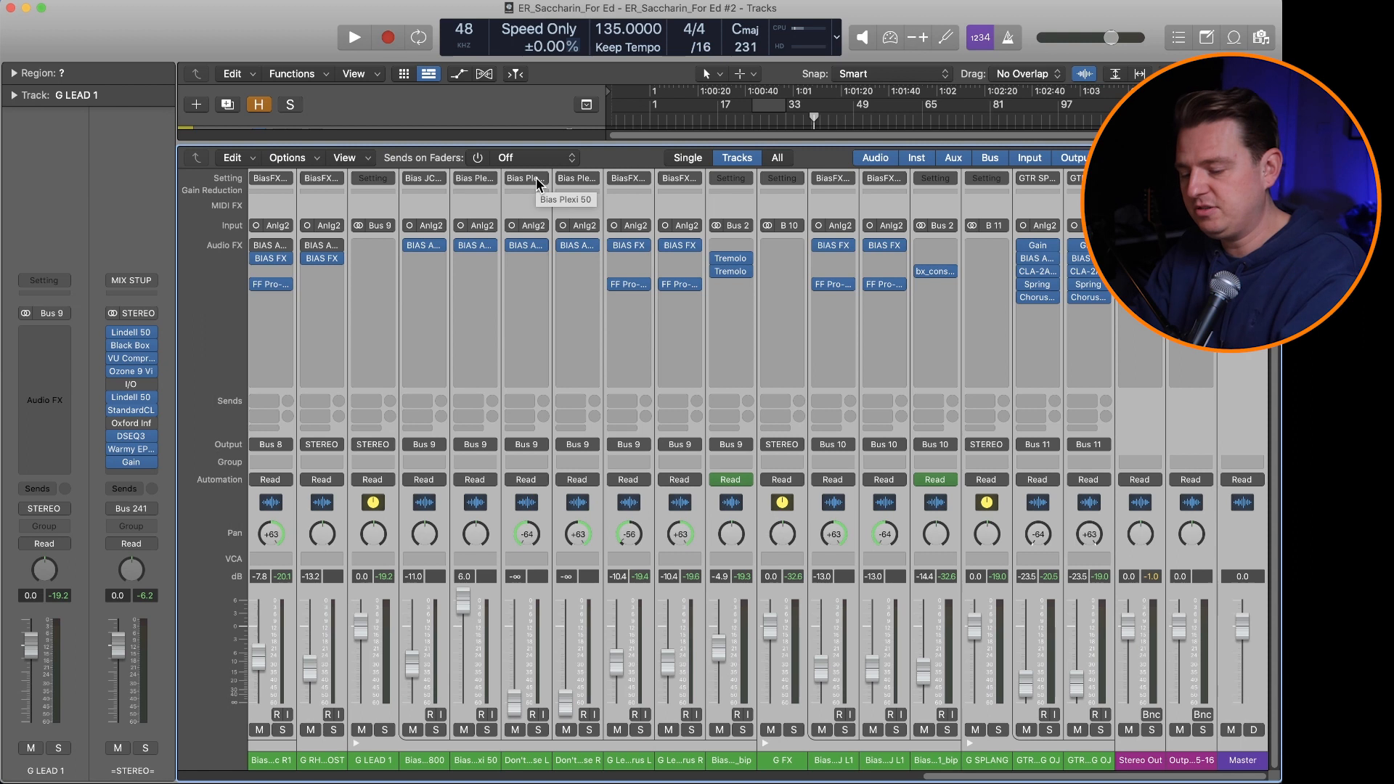
Step: Open the channel strip configuration, toggle the Setting Menu component off and back on, and close it
key(alt+x)
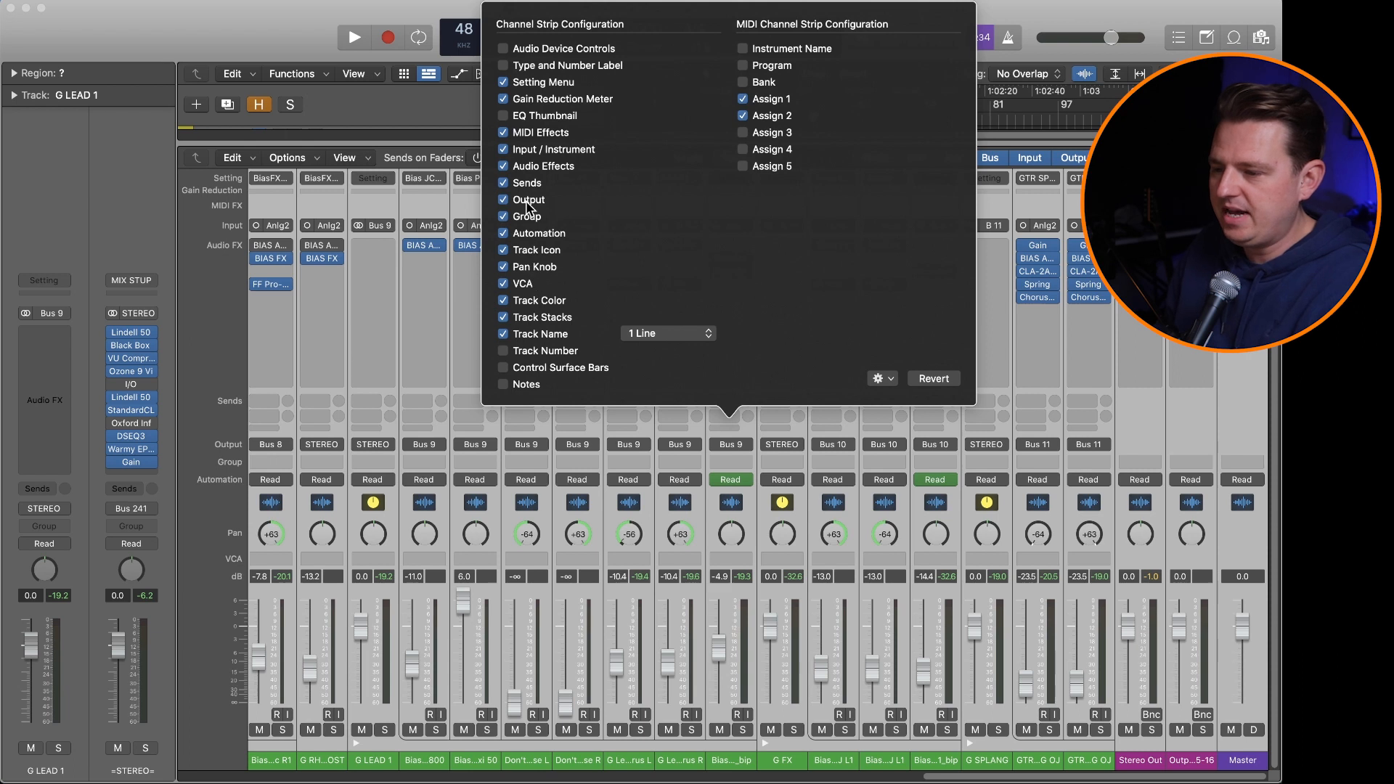
click(532, 83)
click(532, 83)
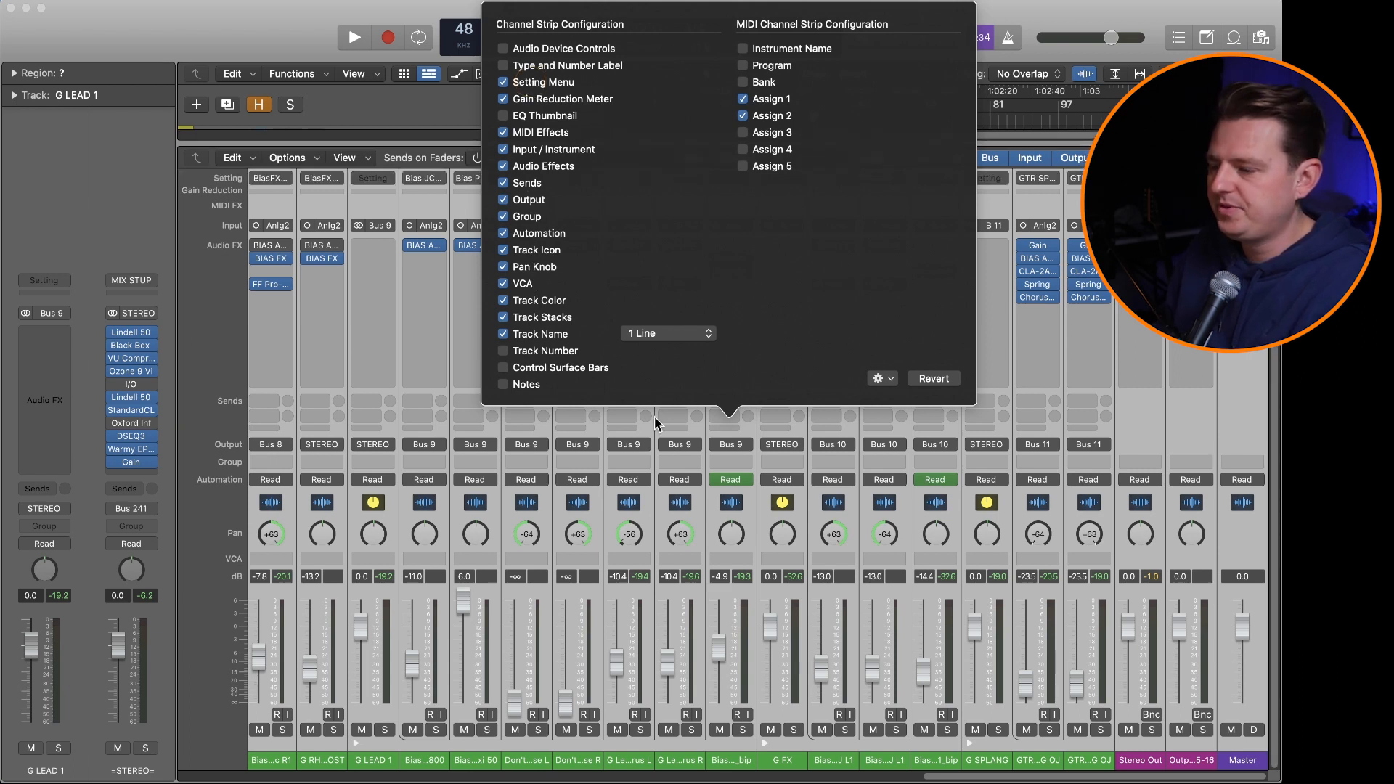
click(573, 627)
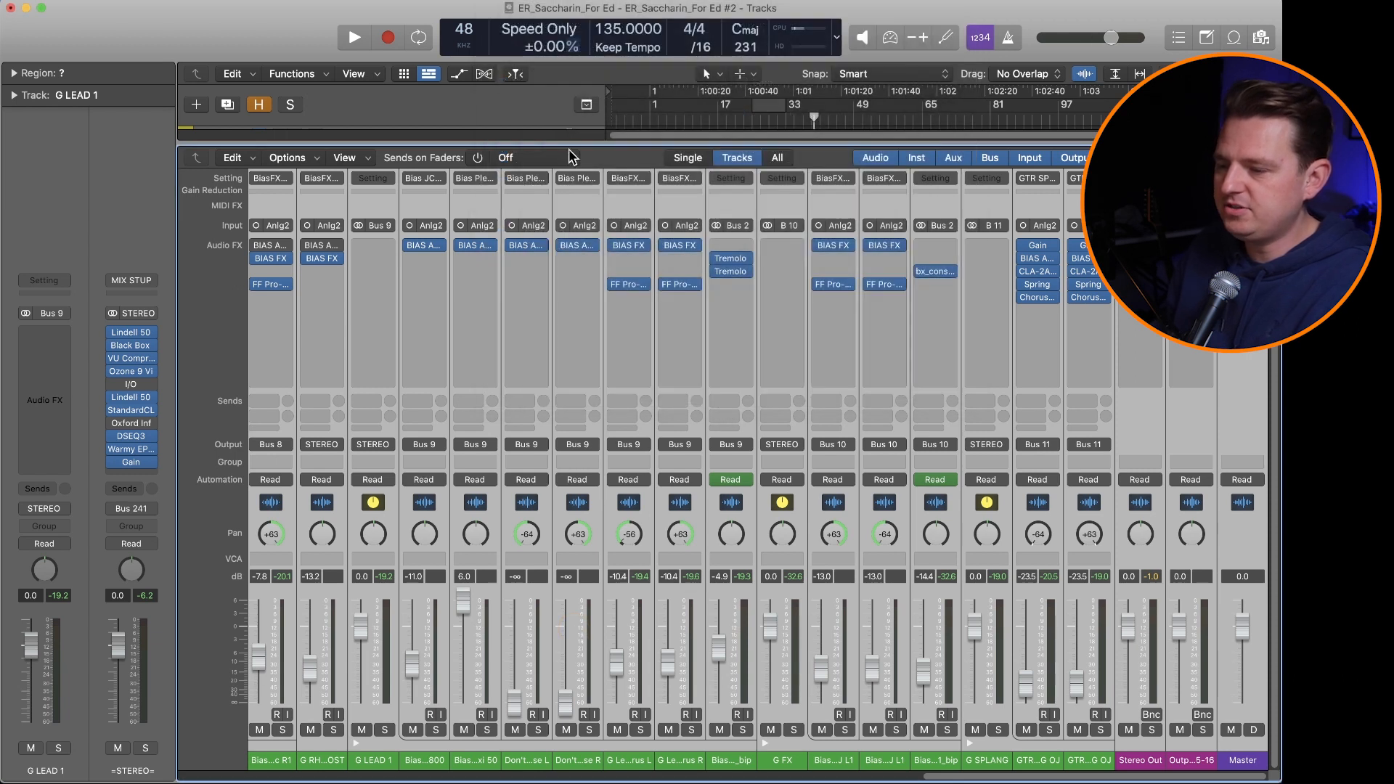
Step: Remove the bypassed plug-ins and the empty insert slots from all selected channel strips
click(578, 181)
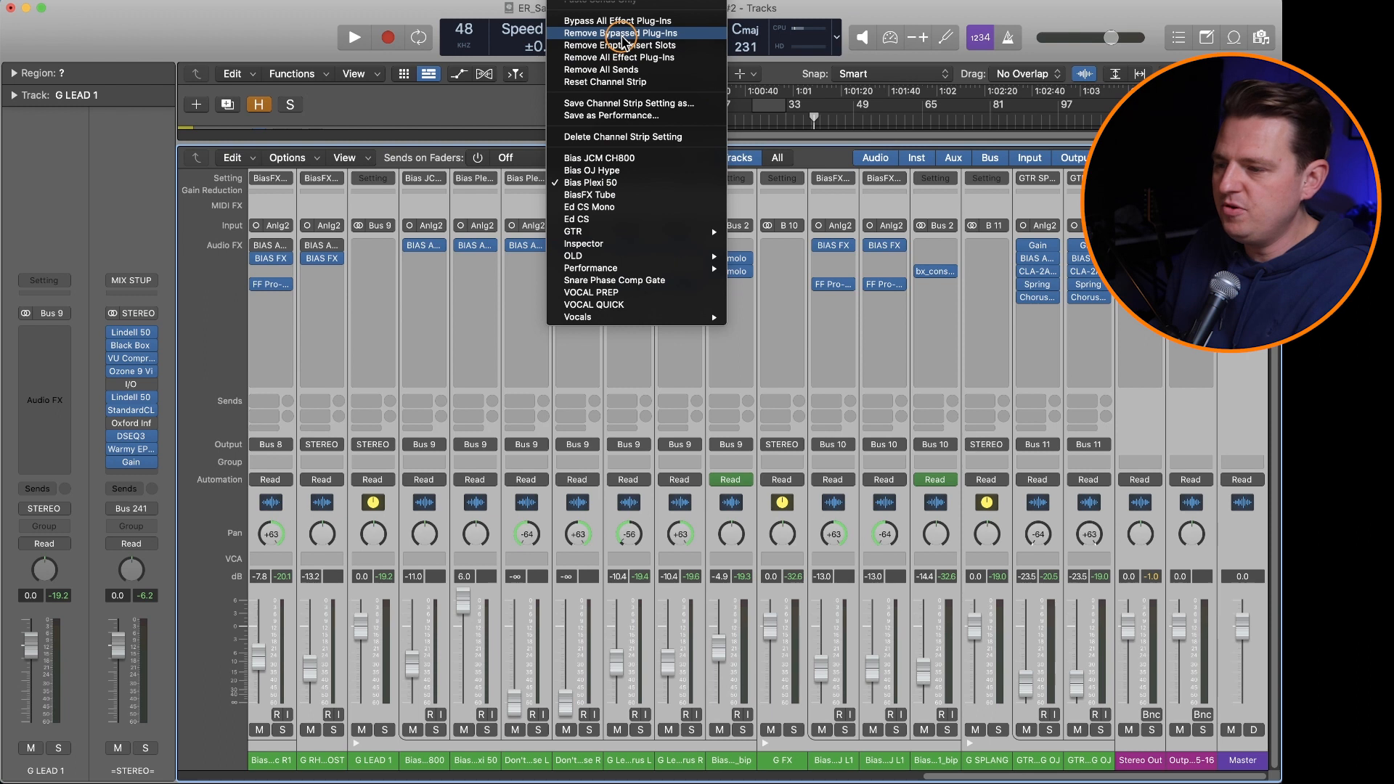
click(622, 34)
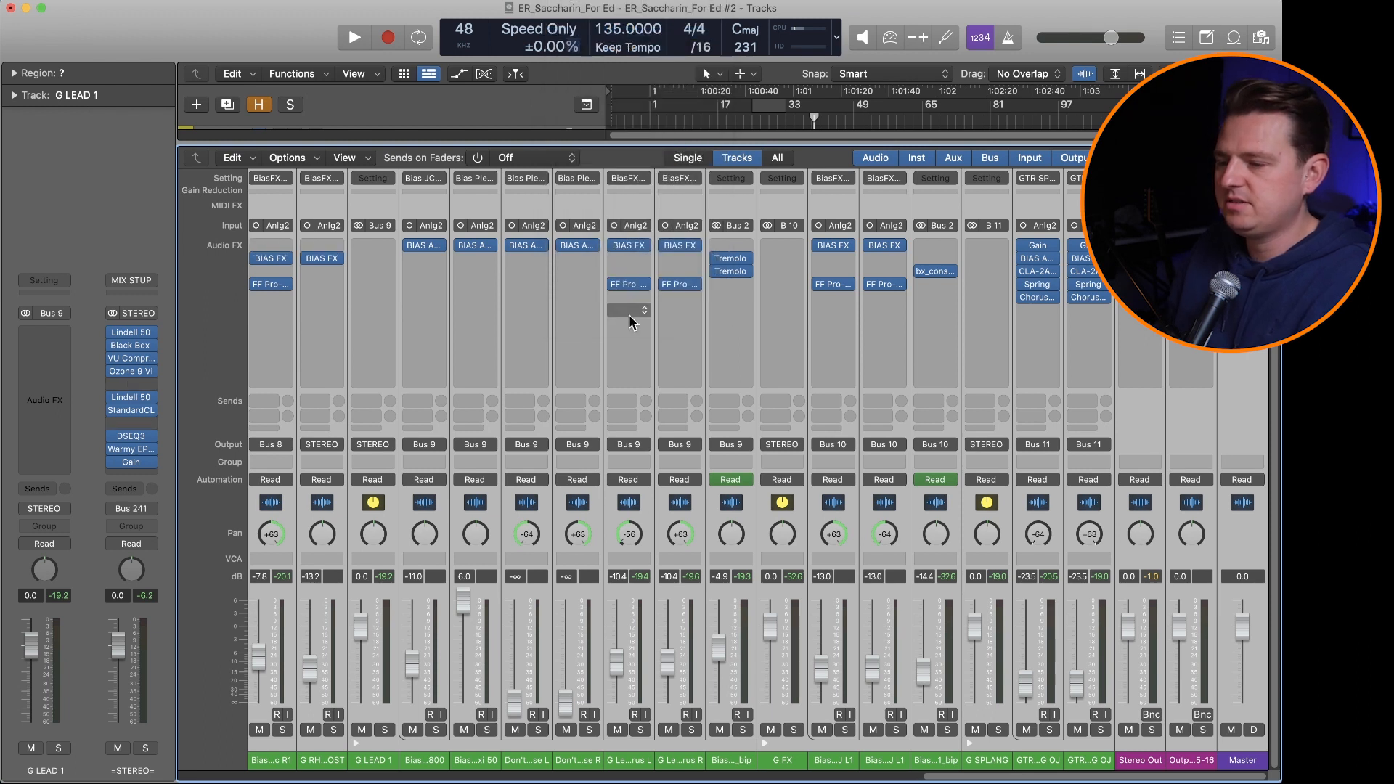
scroll(629, 315, left, 10)
scroll(629, 316, left, 10)
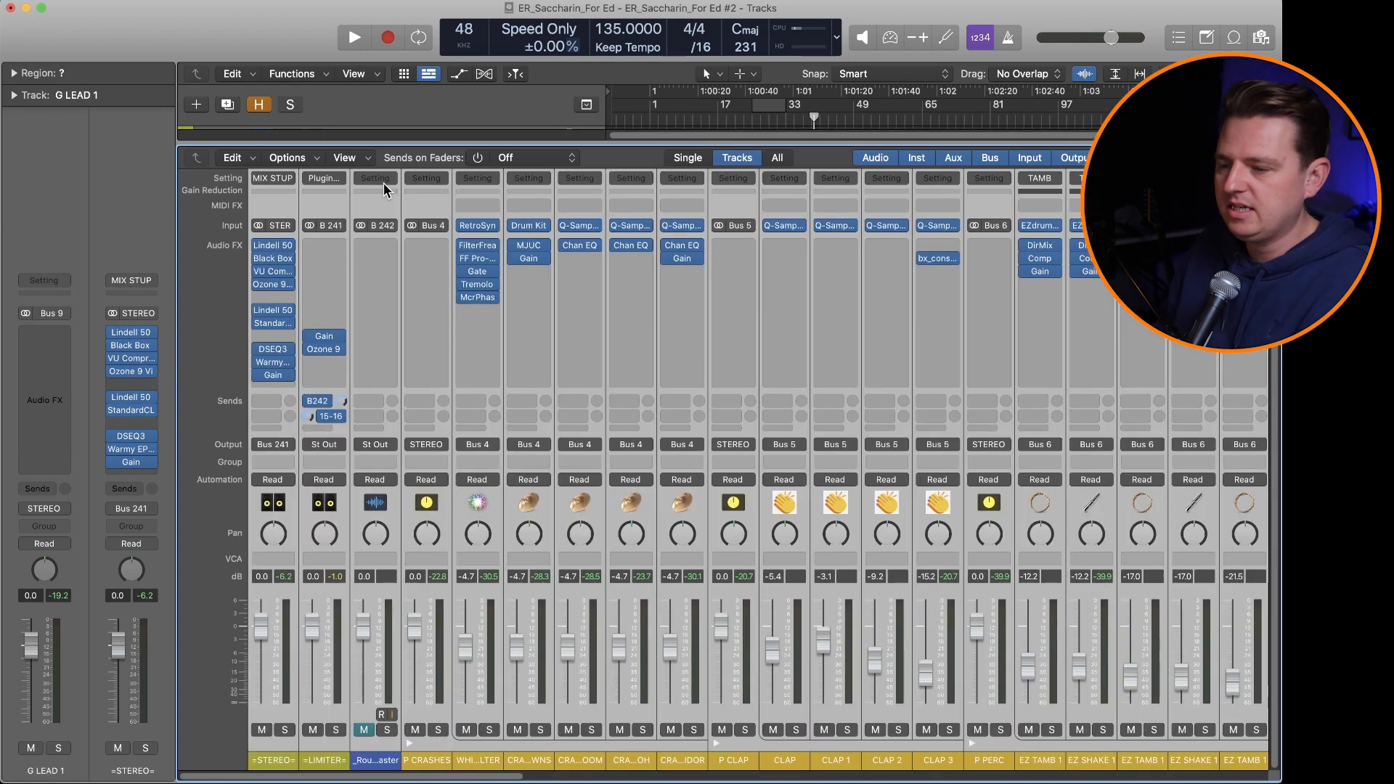
click(383, 183)
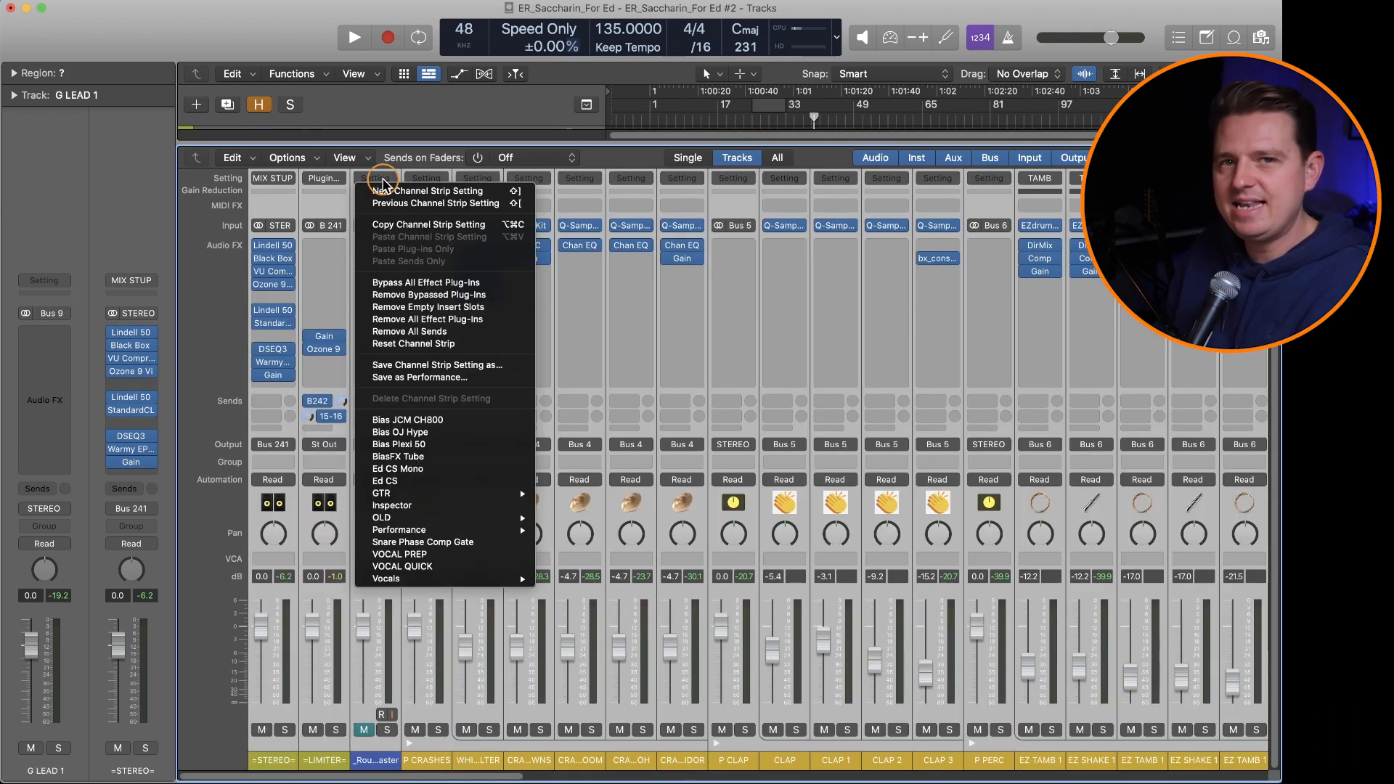
click(470, 320)
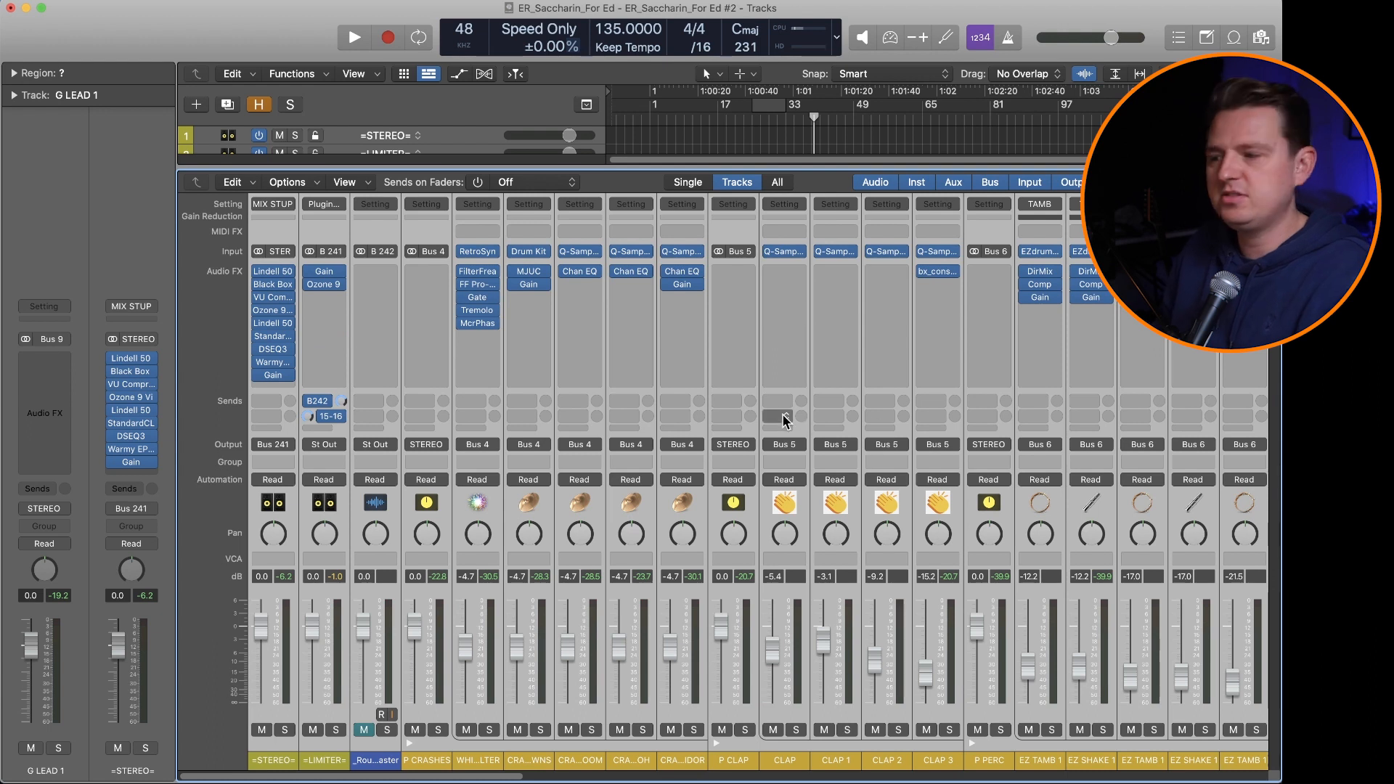
Step: Clear the all-strips selection by selecting only the D Liverpool Kit channel strip
scroll(781, 416, right, 5)
scroll(781, 416, right, 15)
click(705, 377)
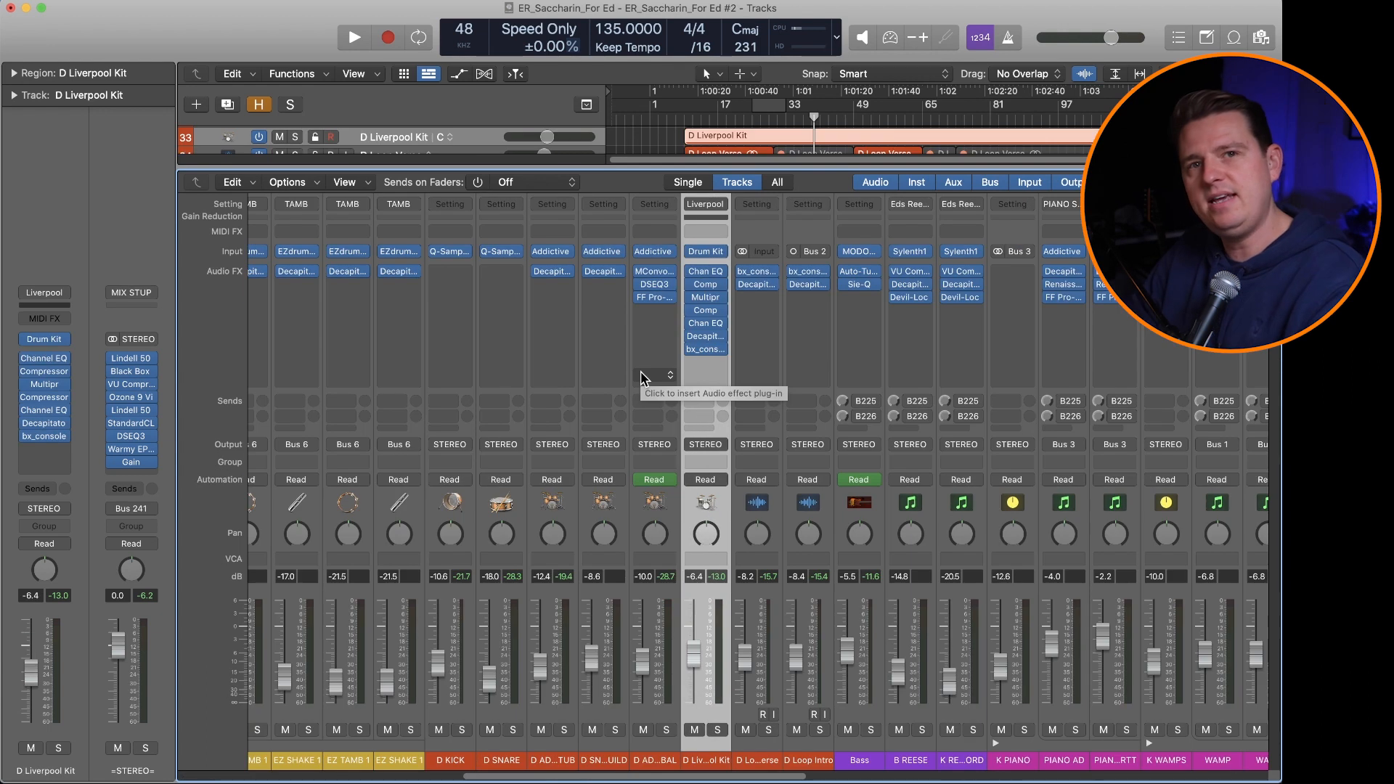